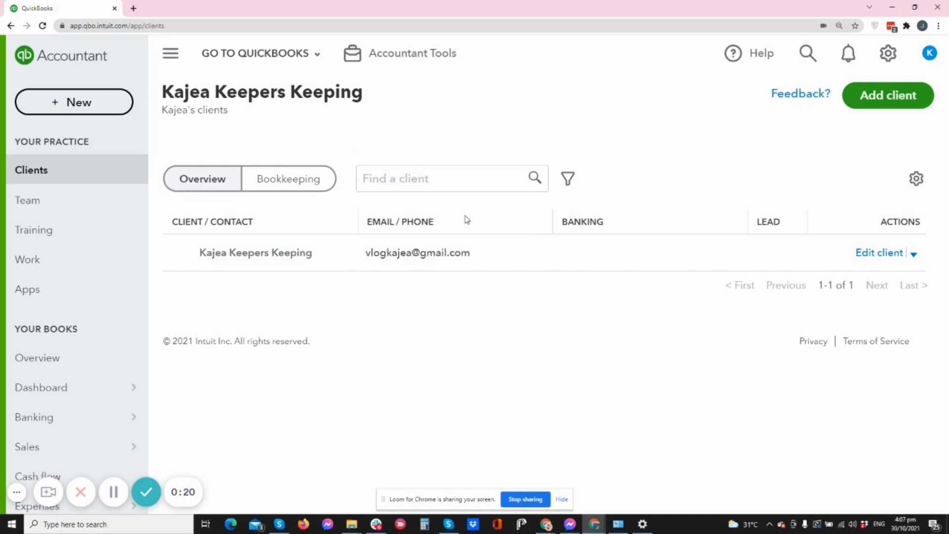
Step: Go to the Import customers page from the Sales > Customers list
scroll(119, 367, down, 3)
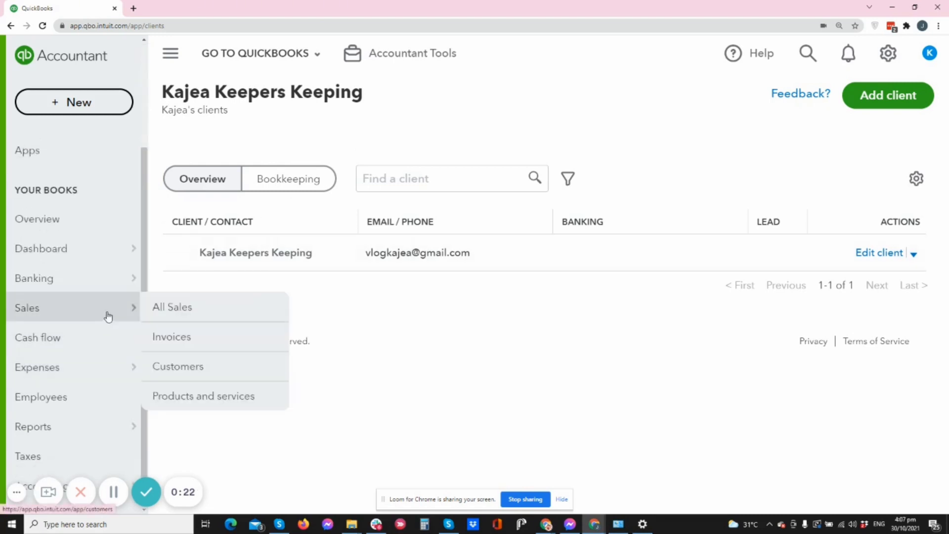
click(108, 317)
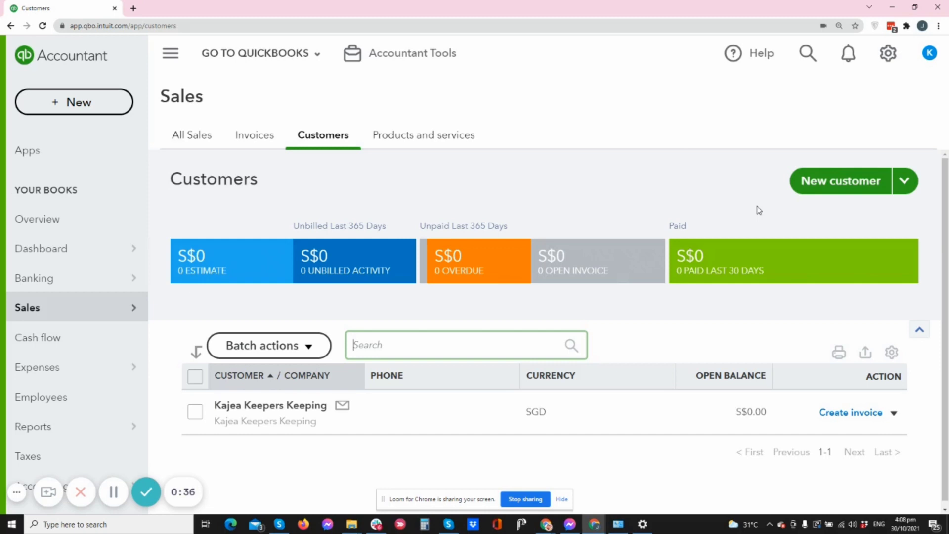
click(907, 184)
click(835, 220)
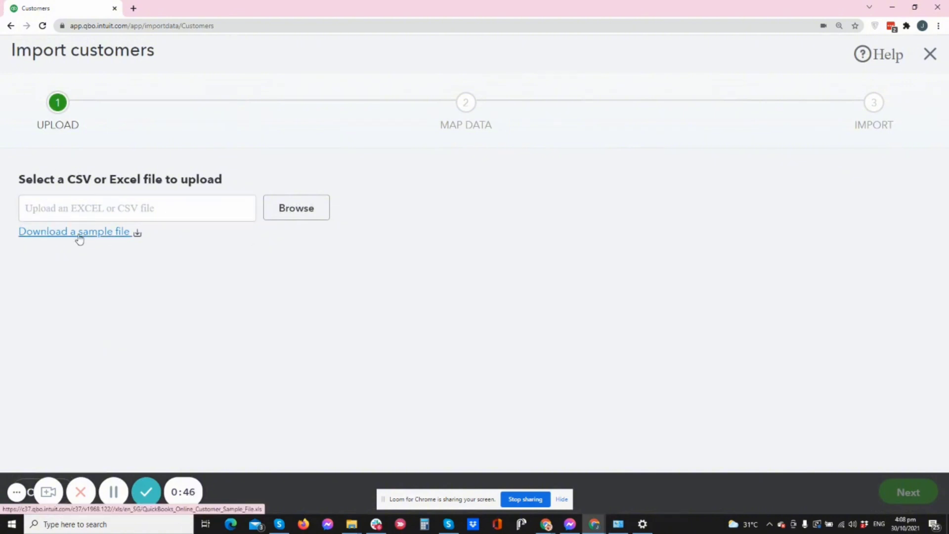
Step: Download the sample customer import file and open it in Excel
click(80, 240)
click(101, 502)
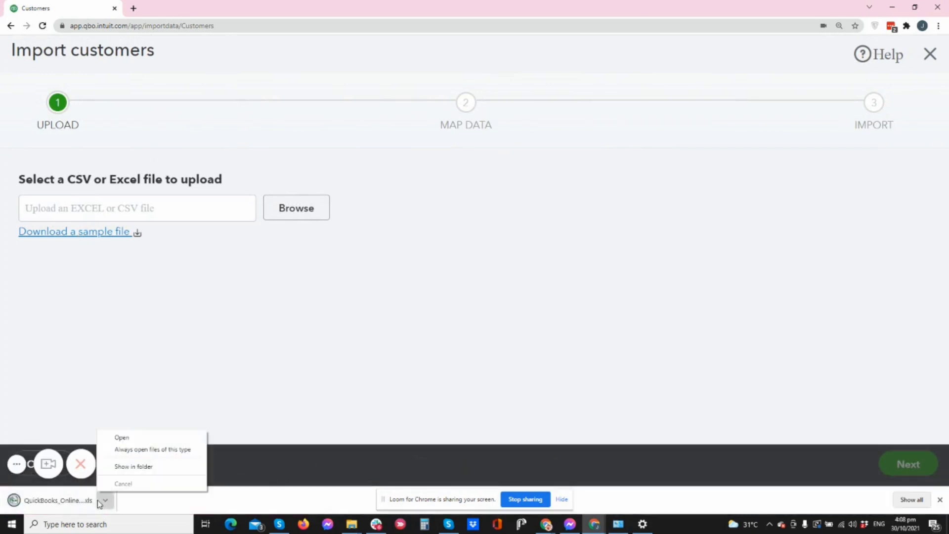
click(148, 440)
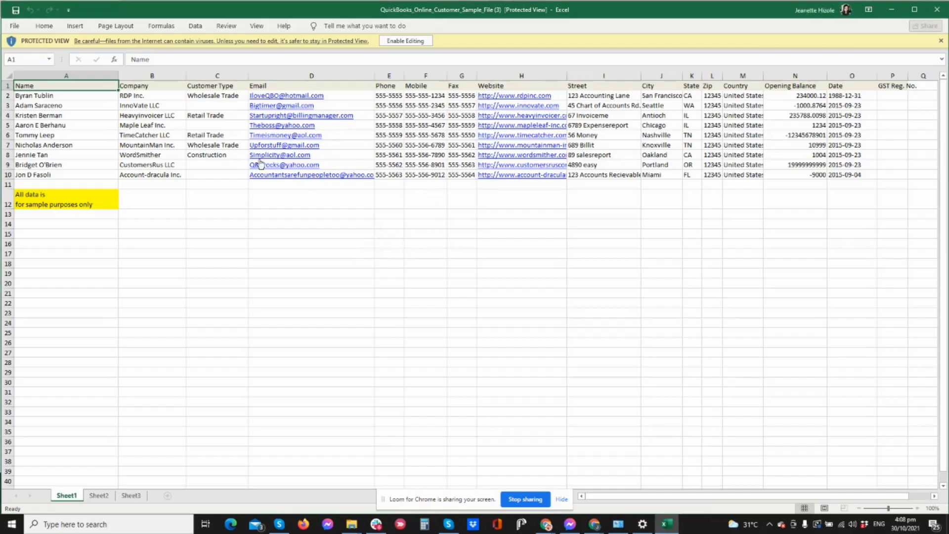
Step: Enable editing, step along the row 1 headings to Opening Balance, and select N2:N11
click(406, 40)
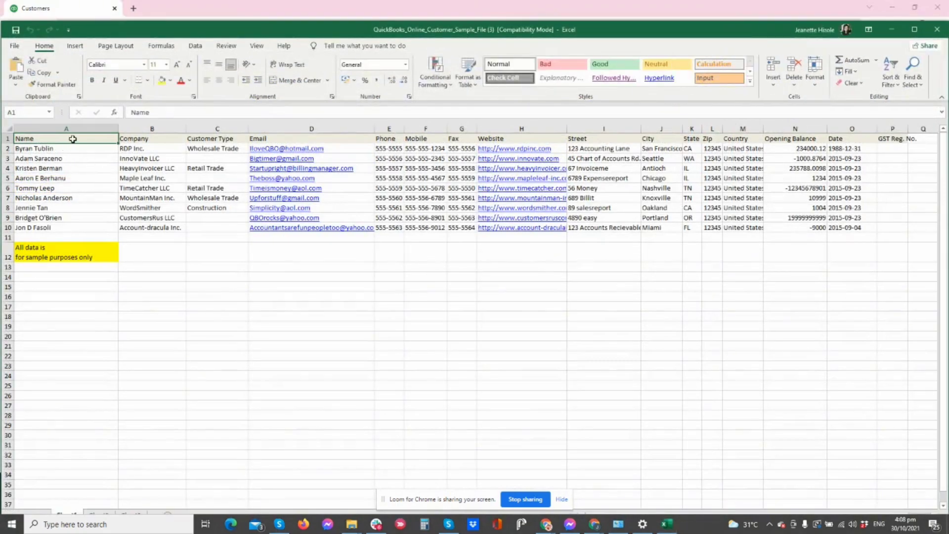
click(62, 128)
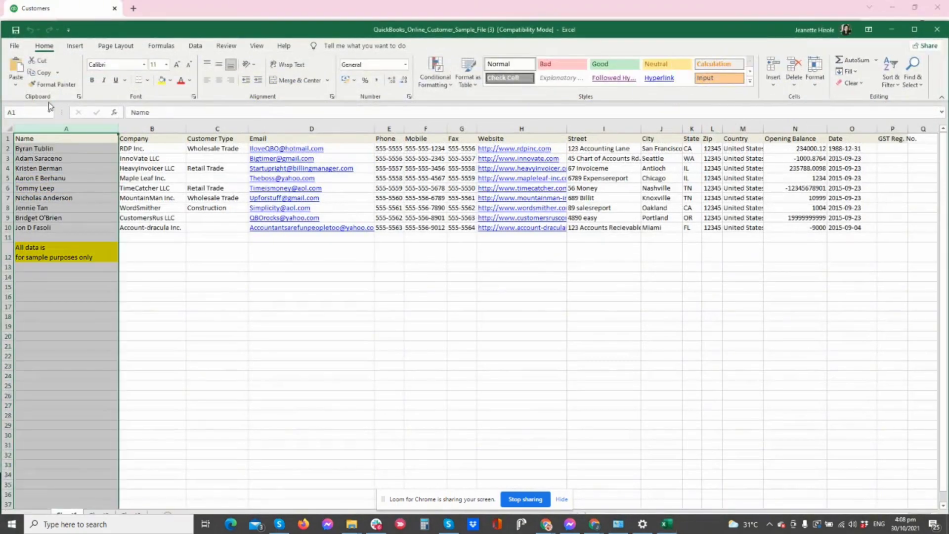
key(Right)
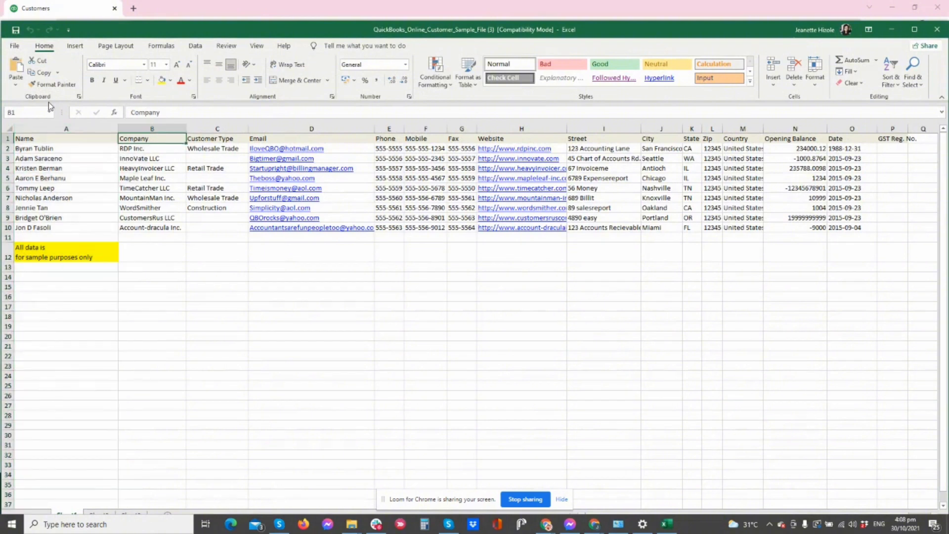
key(Left)
key(Right)
key(Right)
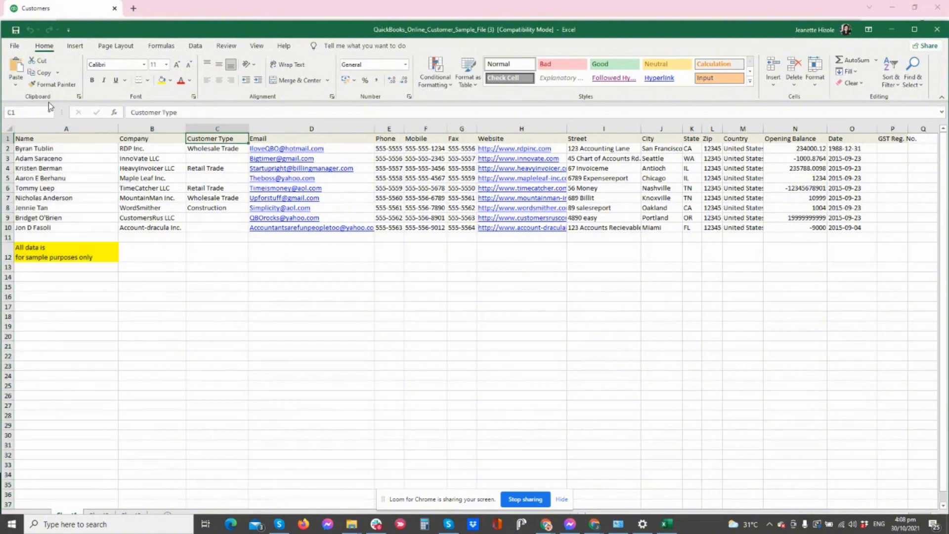
key(Right)
key(Right)
key(Right)
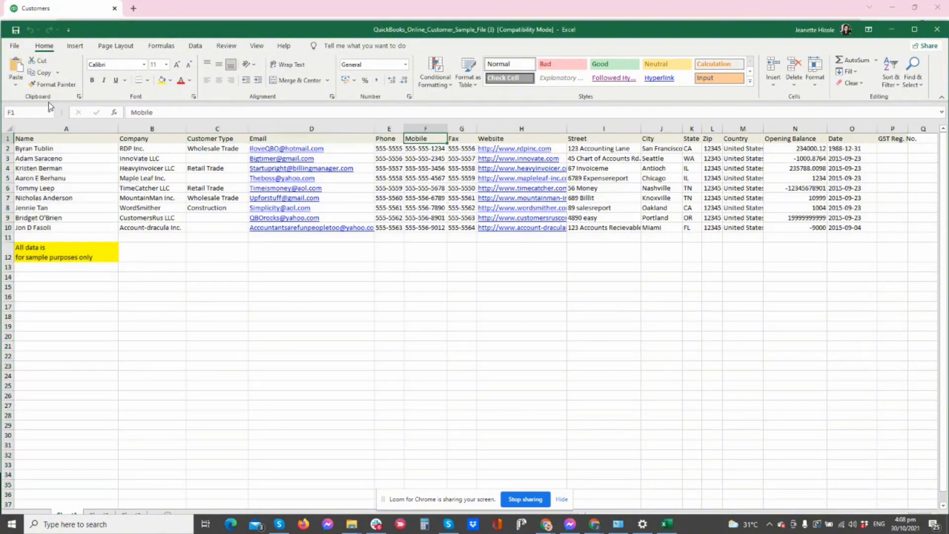
key(Right)
key(Right)
key(Right)
key(Right)
key(Right)
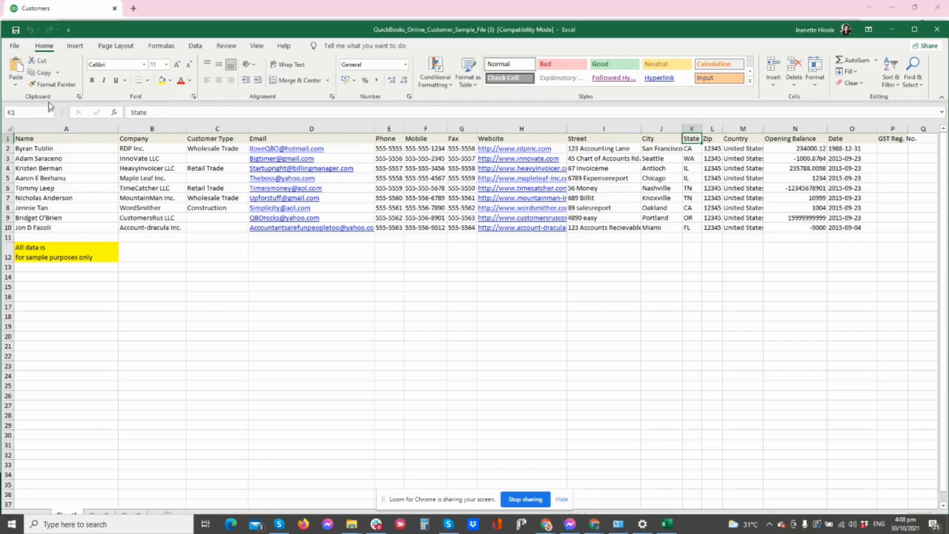
key(Right)
key(Right)
key(Right)
key(Down)
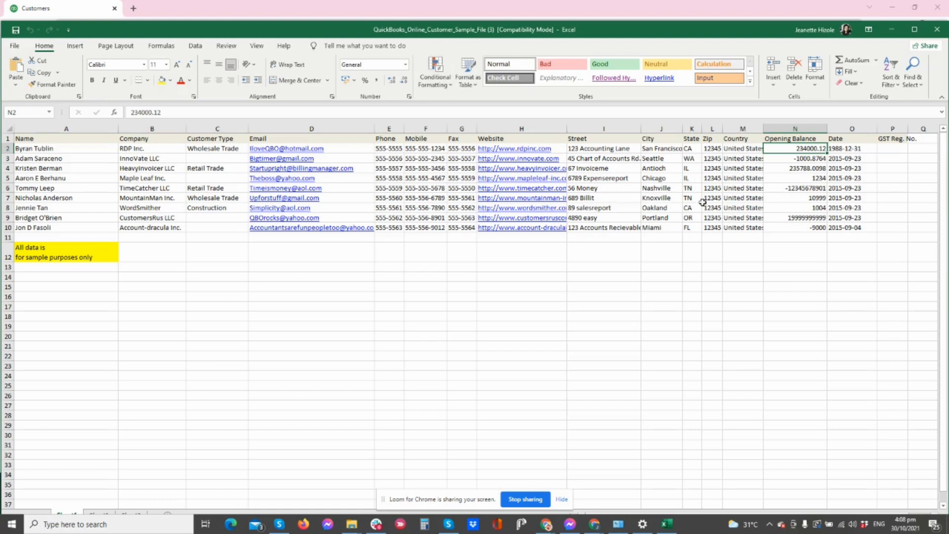
drag(791, 149, 791, 238)
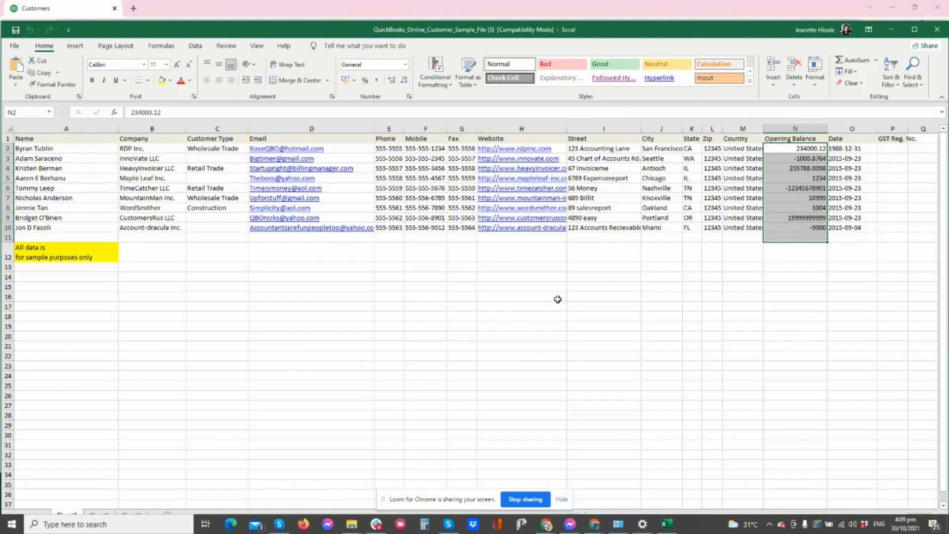
Step: Delete the sample-purposes note in row 12 and customer rows 4 to 10
click(573, 295)
click(4, 257)
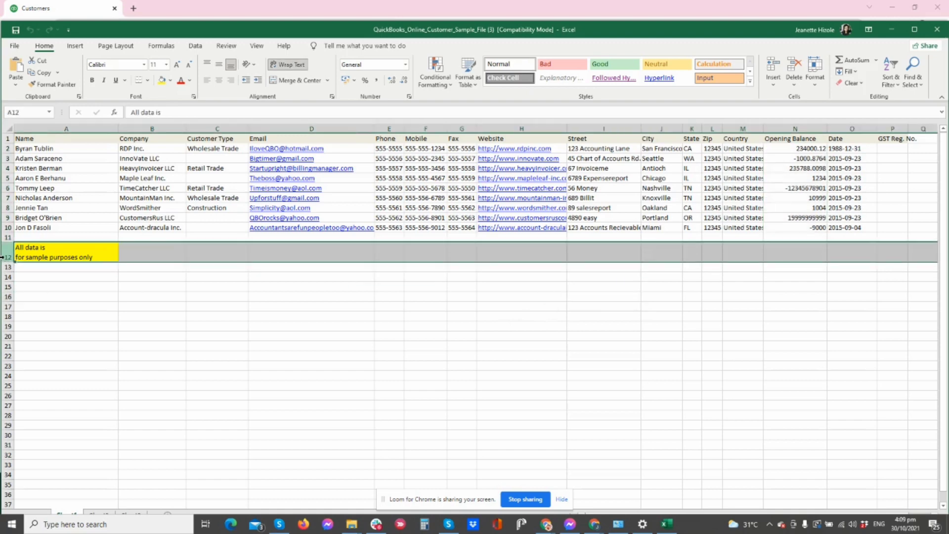
key(ctrl+minus)
click(442, 376)
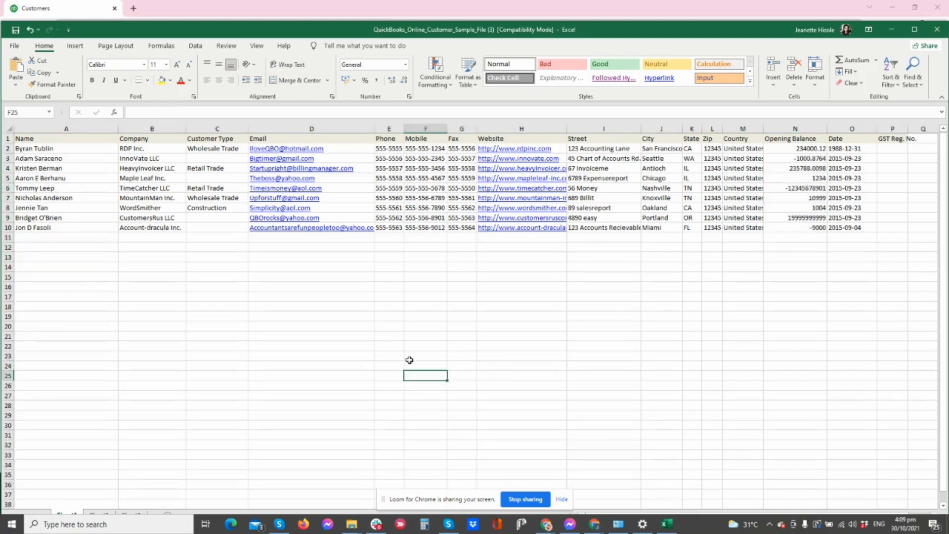
drag(8, 169, 9, 229)
key(ctrl+minus)
click(49, 217)
Step: Type new names for the two remaining customers in A2 and A3
click(66, 150)
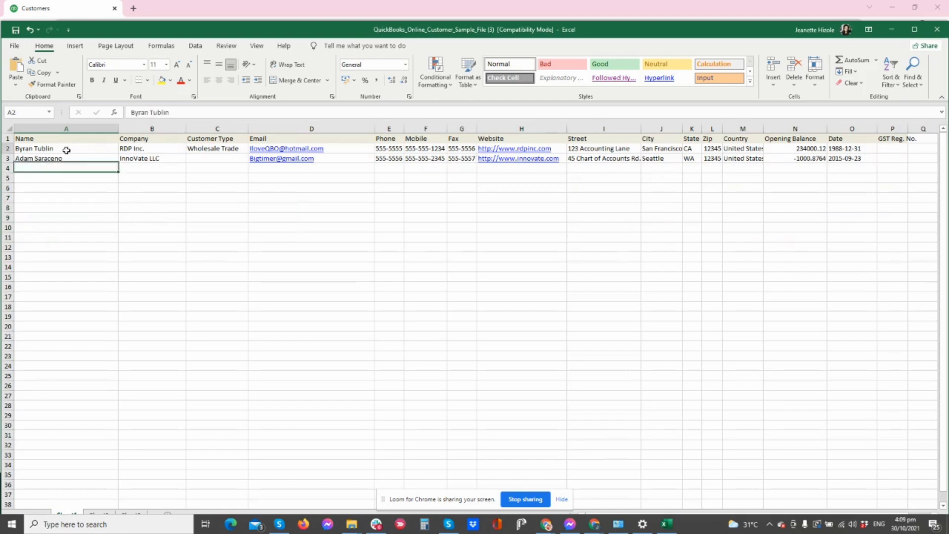
text(Jean Rey)
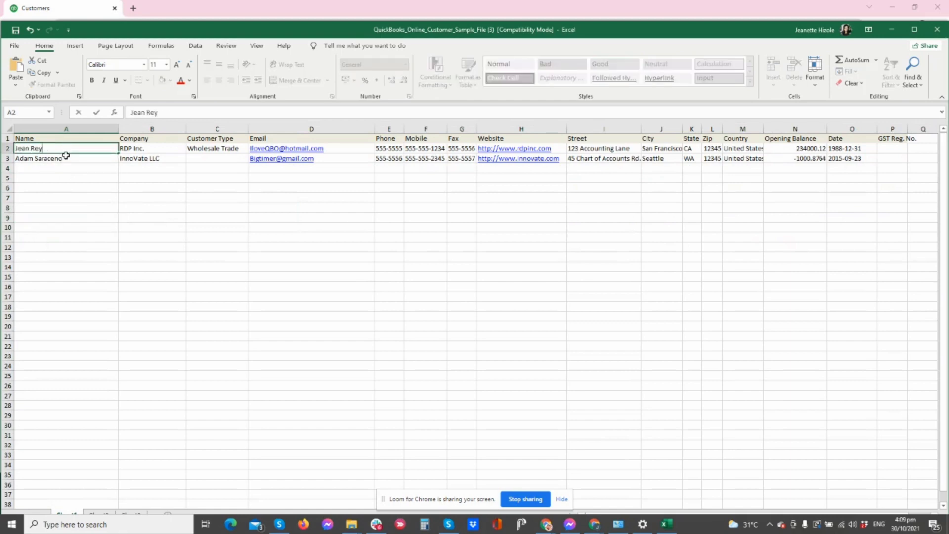
key(Return)
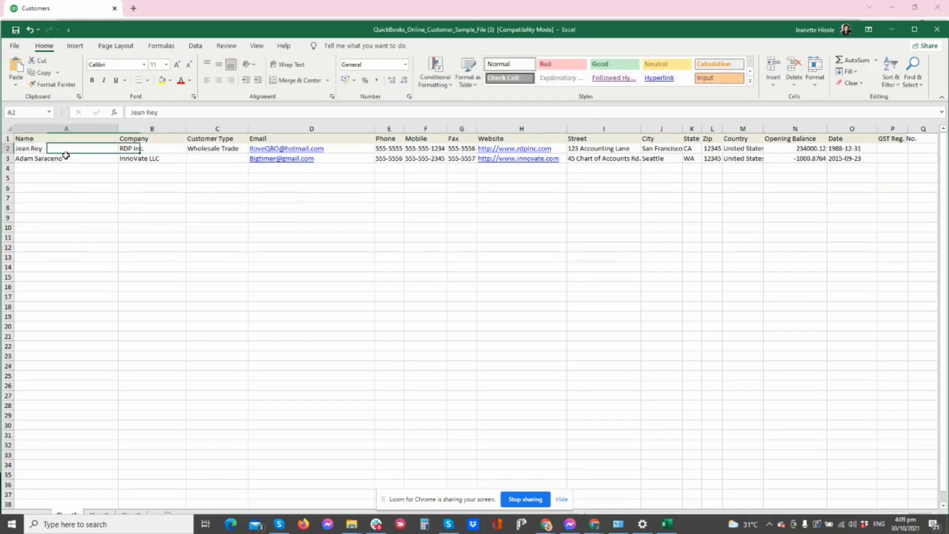
text(kajea H)
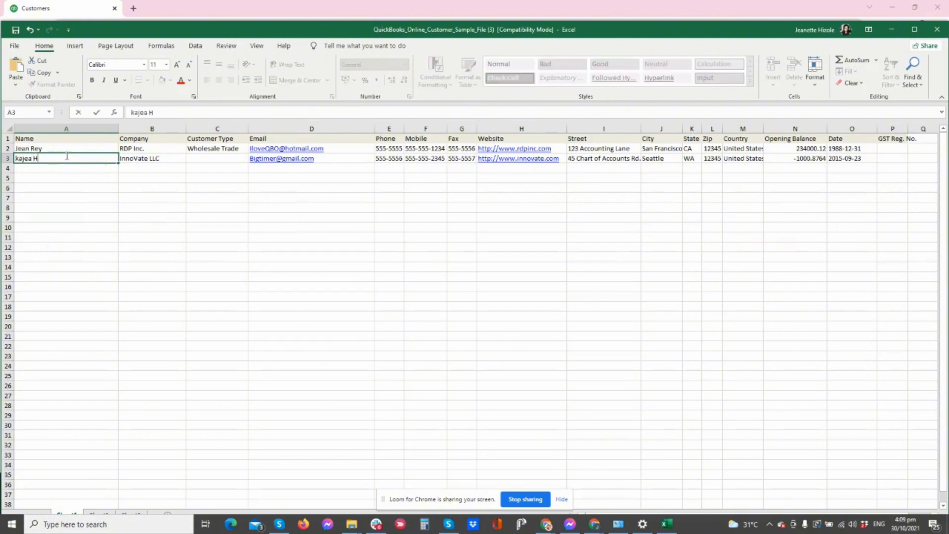
key(Tab)
Step: Save the file in its older format past the Compatibility Checker and close Excel
click(183, 249)
key(ctrl+s)
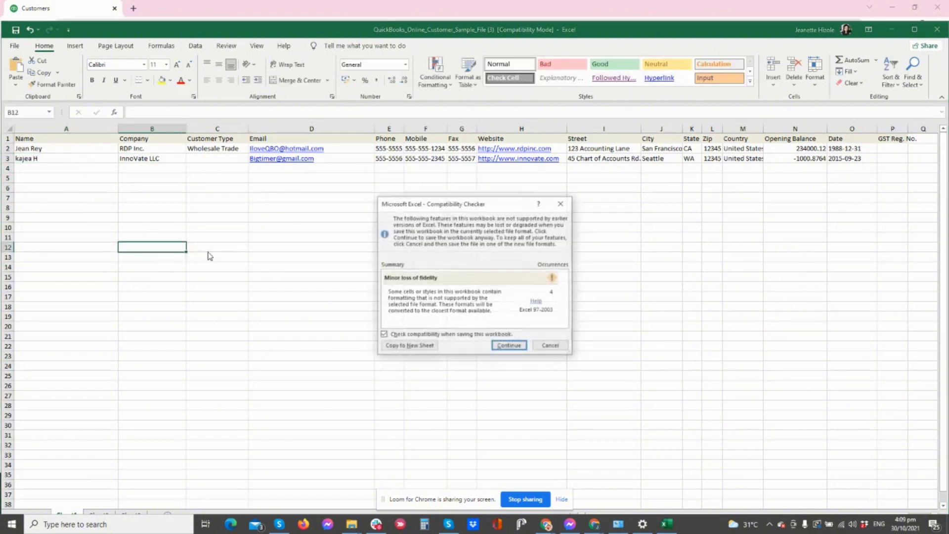
click(519, 347)
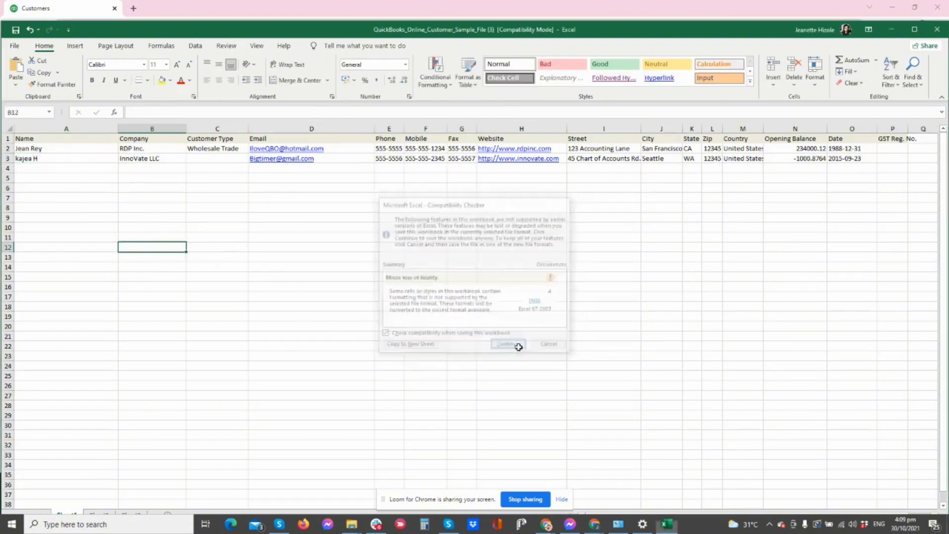
click(937, 28)
click(294, 207)
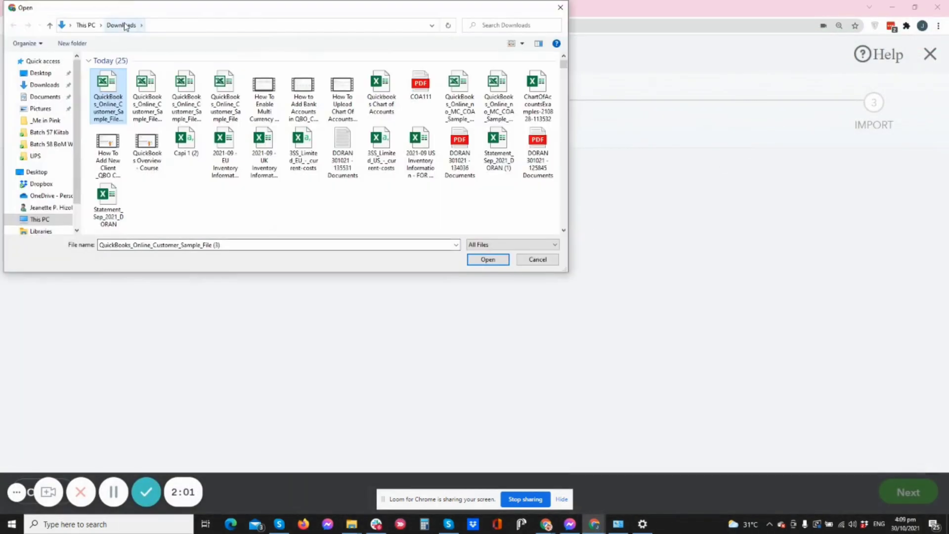
click(488, 260)
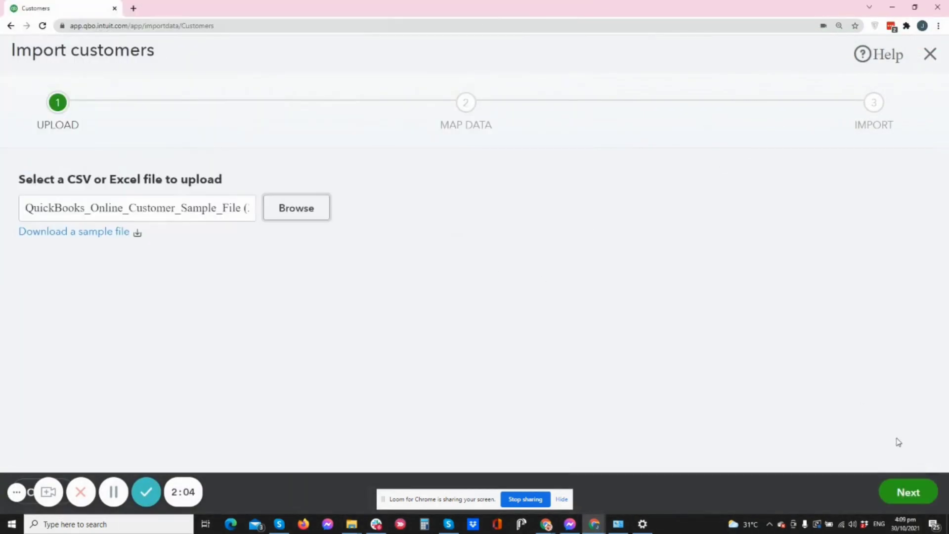
click(908, 492)
scroll(426, 301, down, 5)
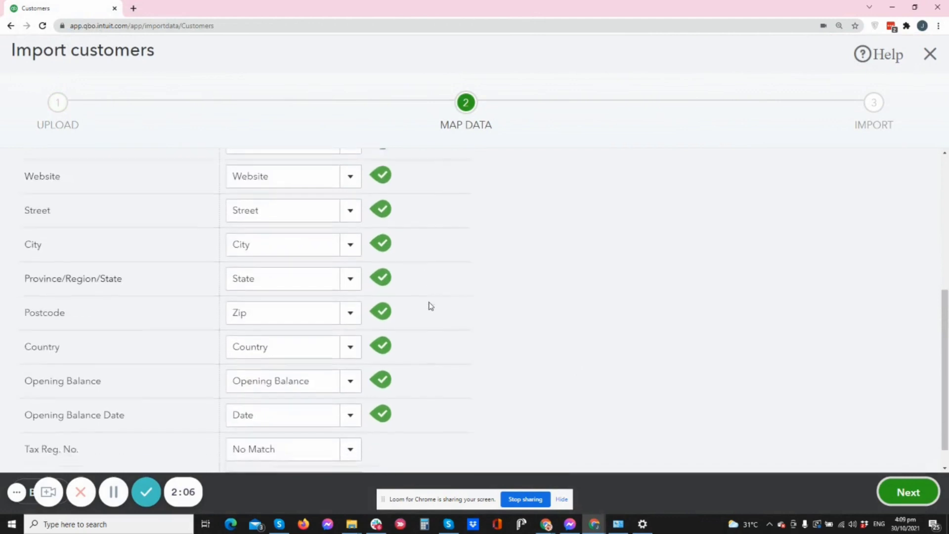
scroll(432, 308, up, 1)
scroll(435, 313, down, 2)
scroll(441, 327, up, 6)
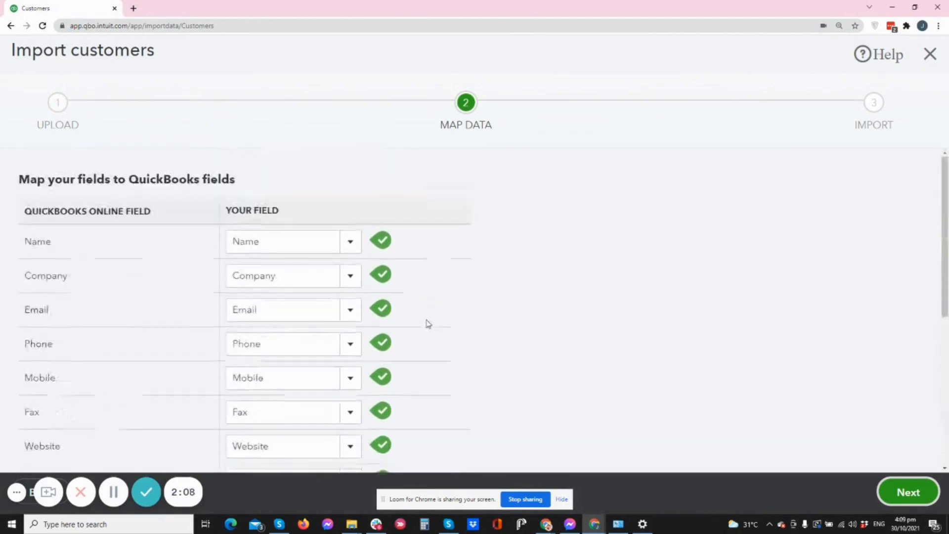
scroll(400, 295, down, 3)
scroll(414, 253, up, 3)
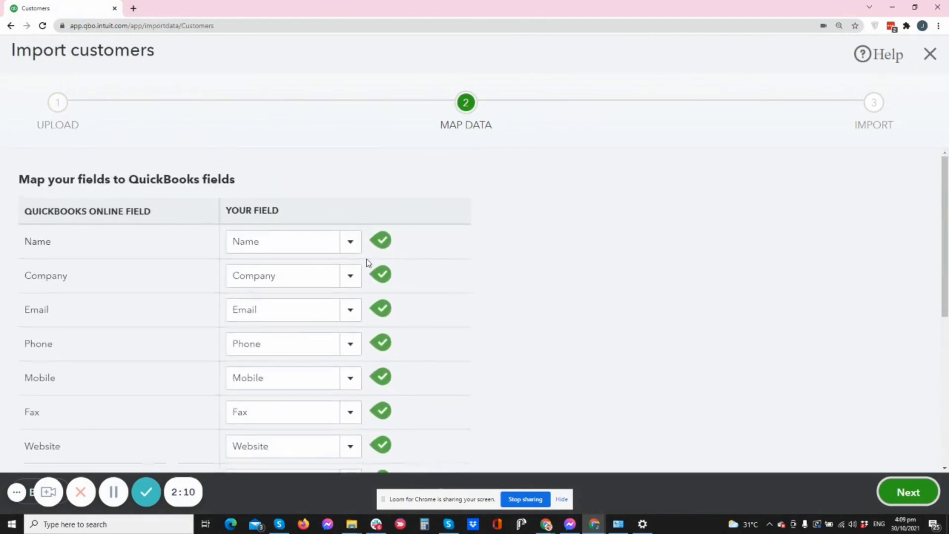
scroll(339, 267, down, 4)
scroll(339, 269, up, 4)
scroll(380, 248, down, 6)
scroll(378, 260, up, 6)
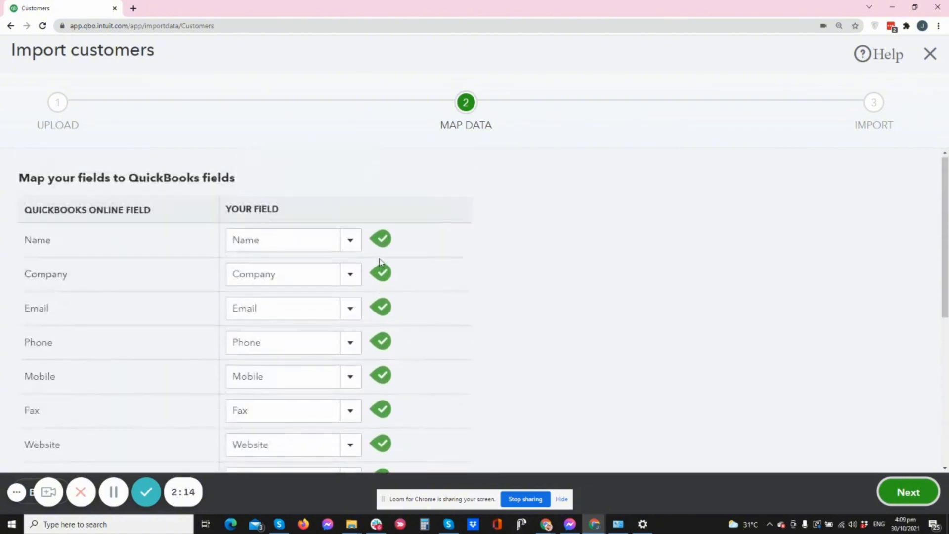
scroll(386, 259, down, 6)
scroll(274, 276, up, 6)
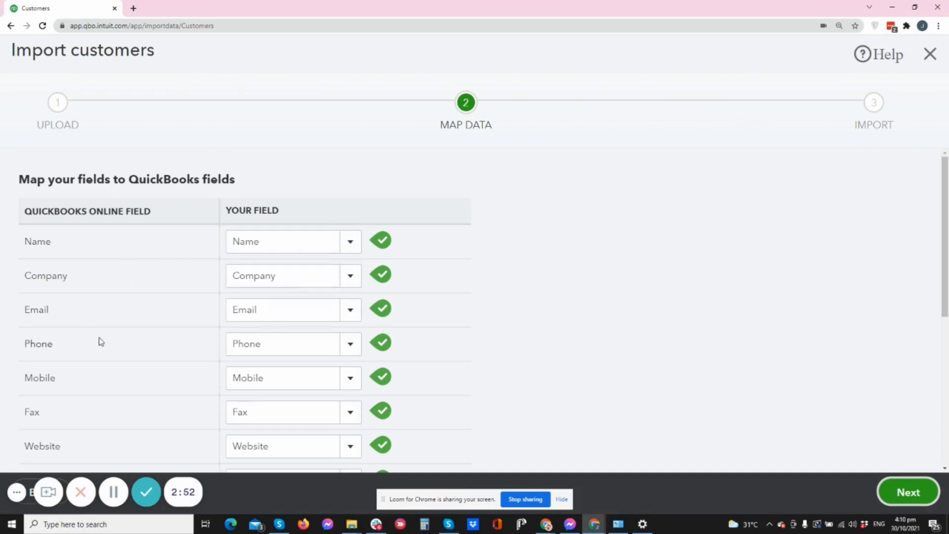
scroll(256, 314, down, 6)
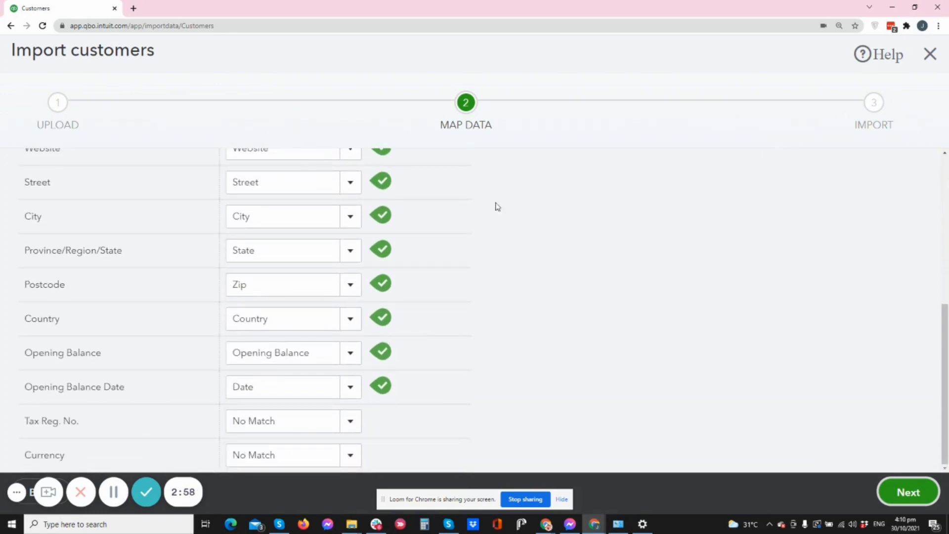
scroll(255, 269, up, 4)
scroll(256, 270, down, 4)
drag(20, 426, 23, 454)
scroll(94, 423, up, 5)
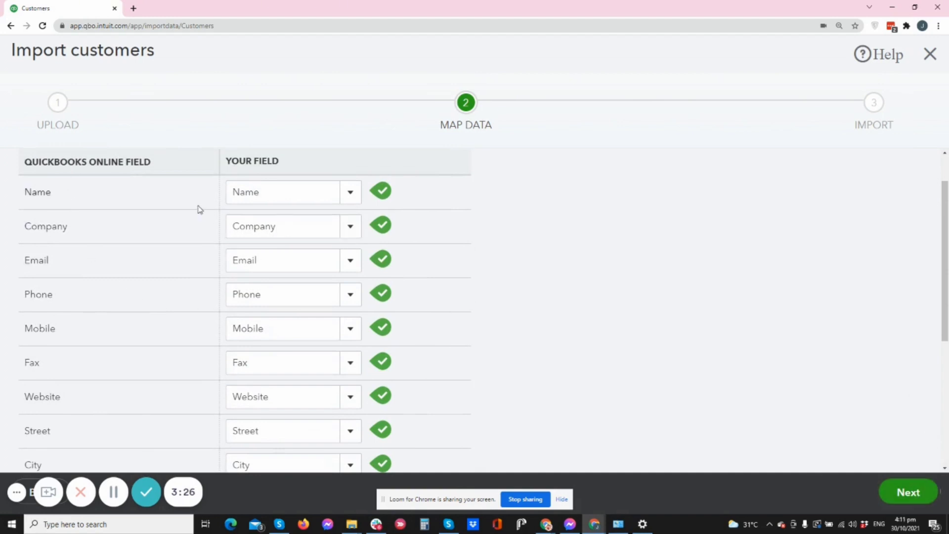
Step: On the review step, clear both customers' opening balance dates and amounts (234000, -1000.8)
click(905, 497)
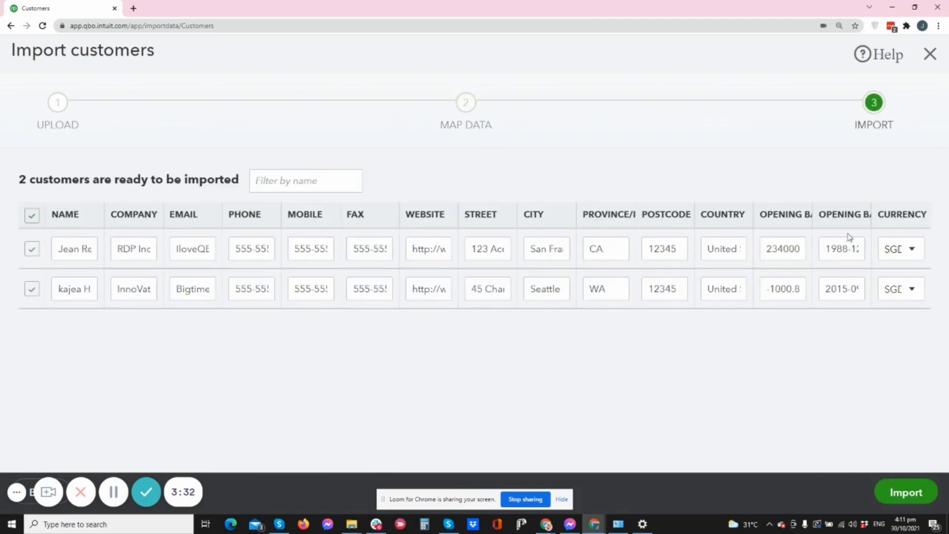
triple_click(836, 250)
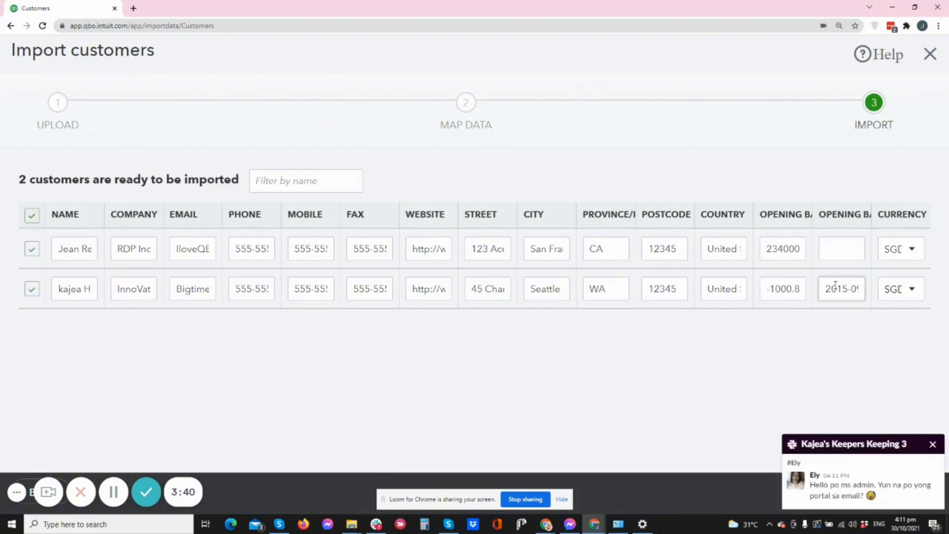
triple_click(835, 286)
key(BackSpace)
double_click(784, 287)
key(BackSpace)
double_click(775, 250)
key(BackSpace)
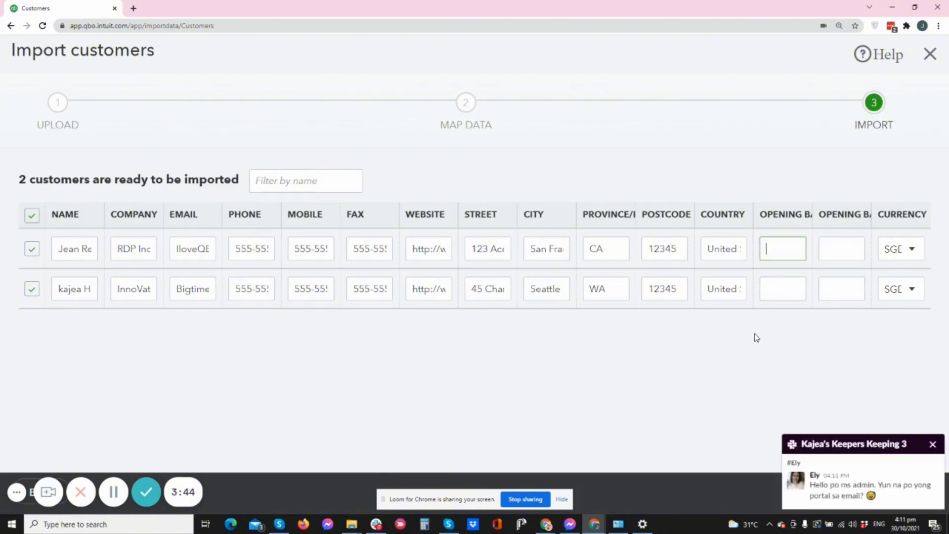
click(751, 345)
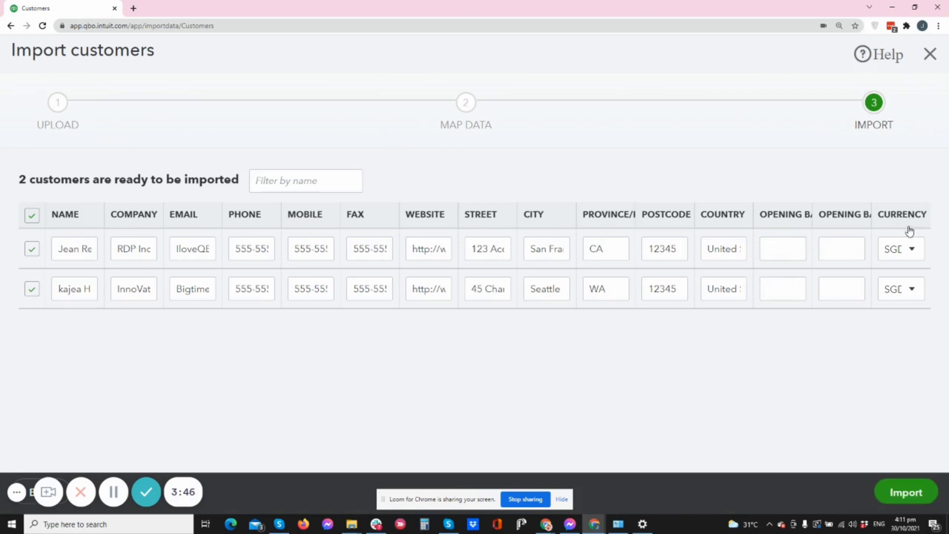
Step: Set both customers' currency to USD
click(914, 248)
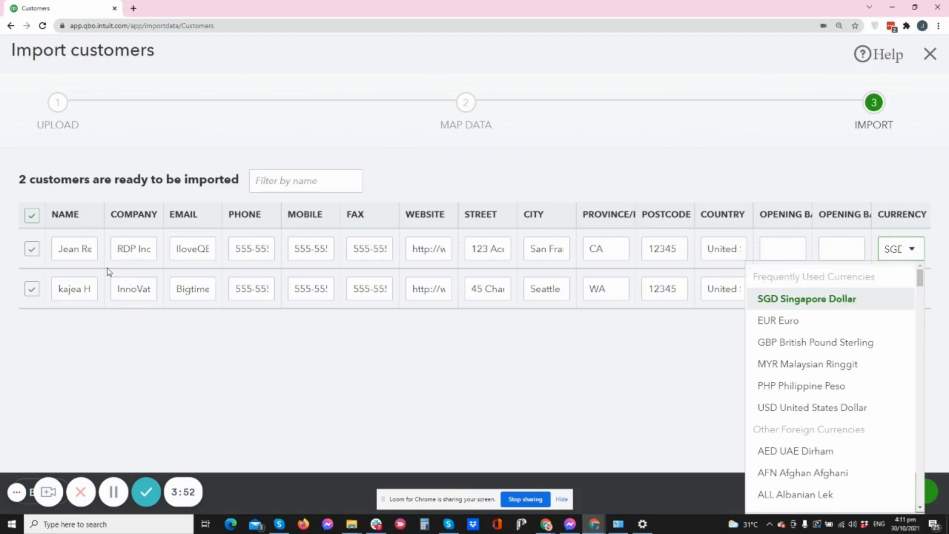
click(846, 416)
click(900, 290)
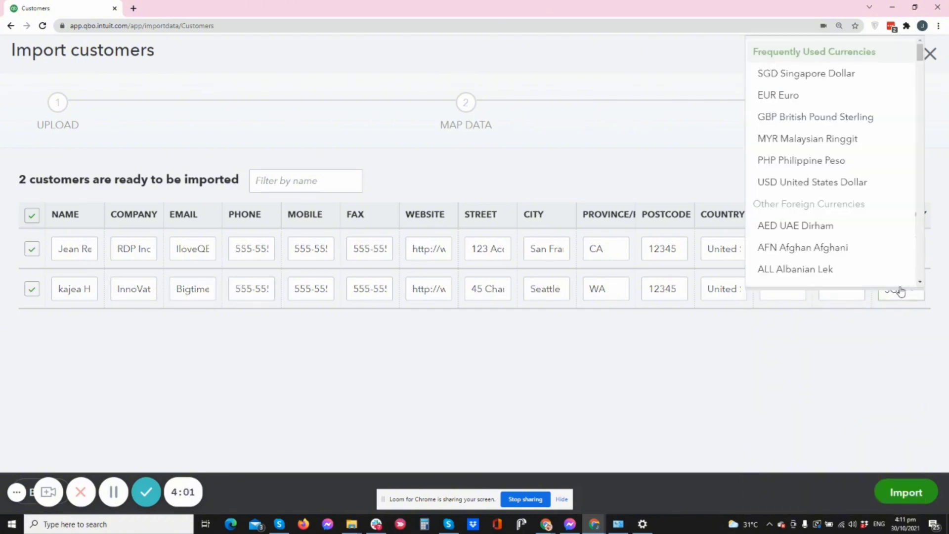
click(837, 184)
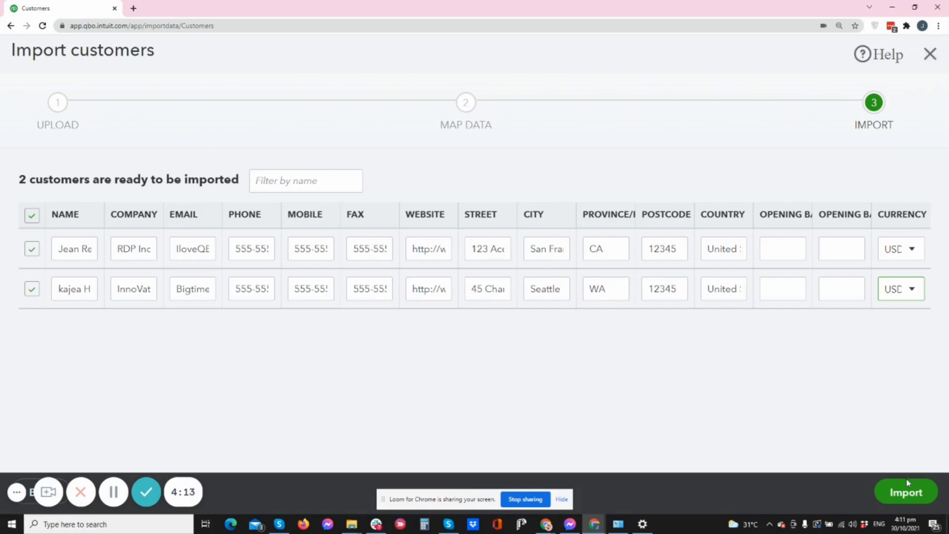
Step: Leave the import without saving and bring the Downloads folder window forward
click(931, 54)
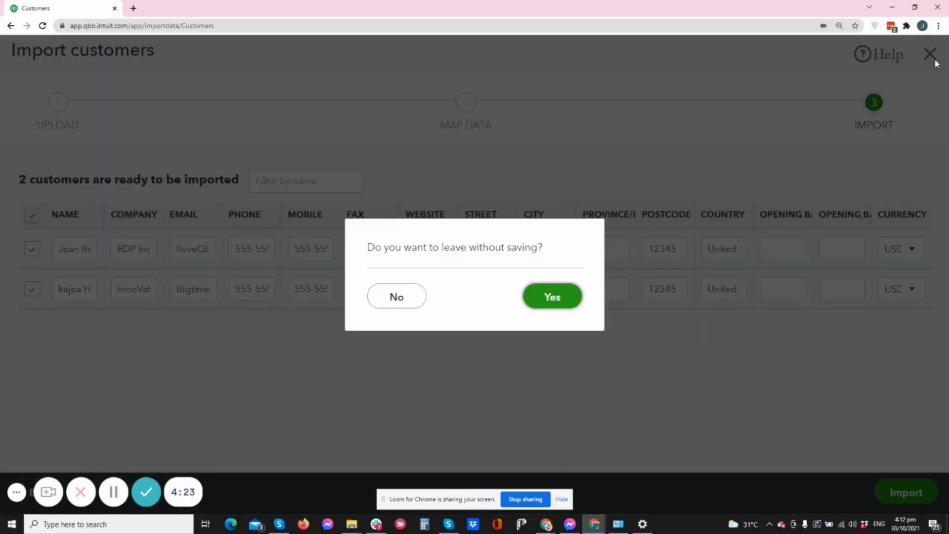
click(551, 295)
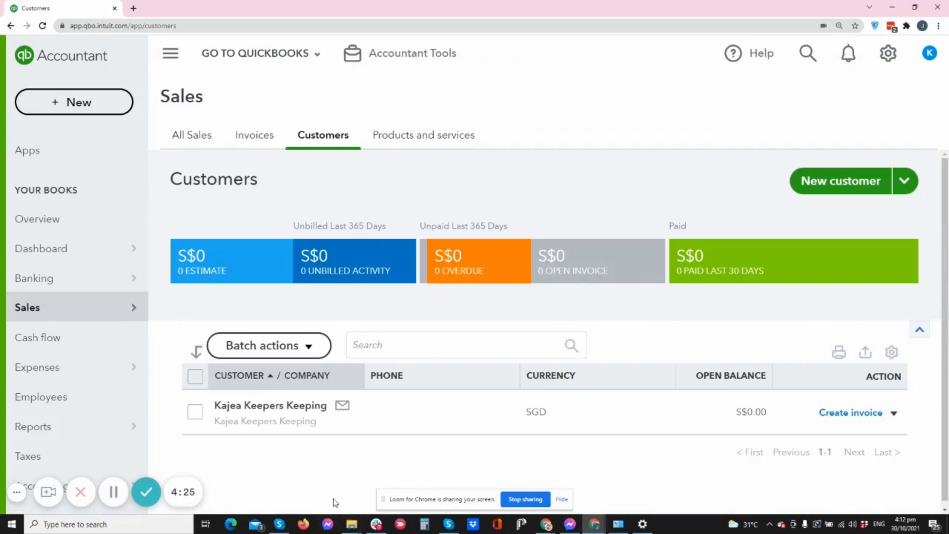
mouse_move(351, 524)
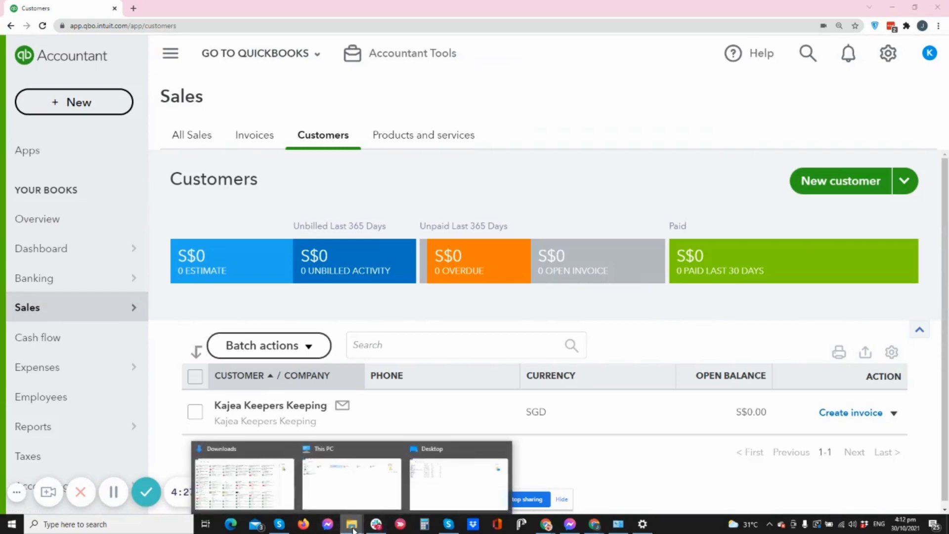
click(262, 481)
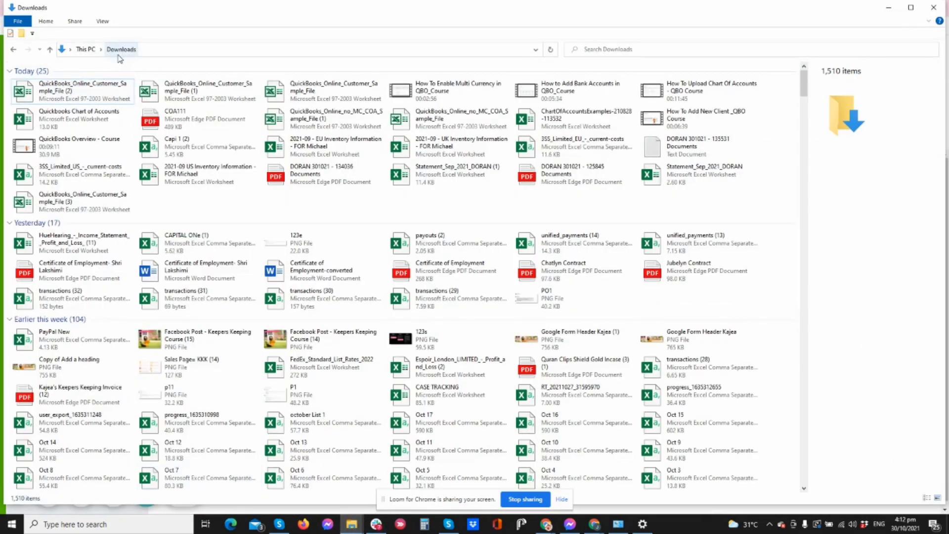
Step: Open the sample file and clear the Wholesale Trade customer type and the phone-through-date data
click(88, 95)
double_click(88, 95)
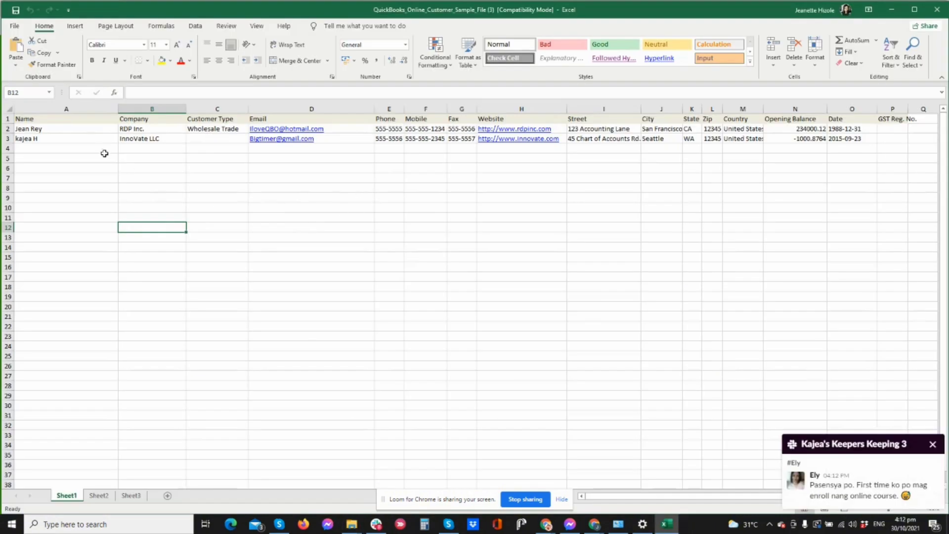
click(210, 131)
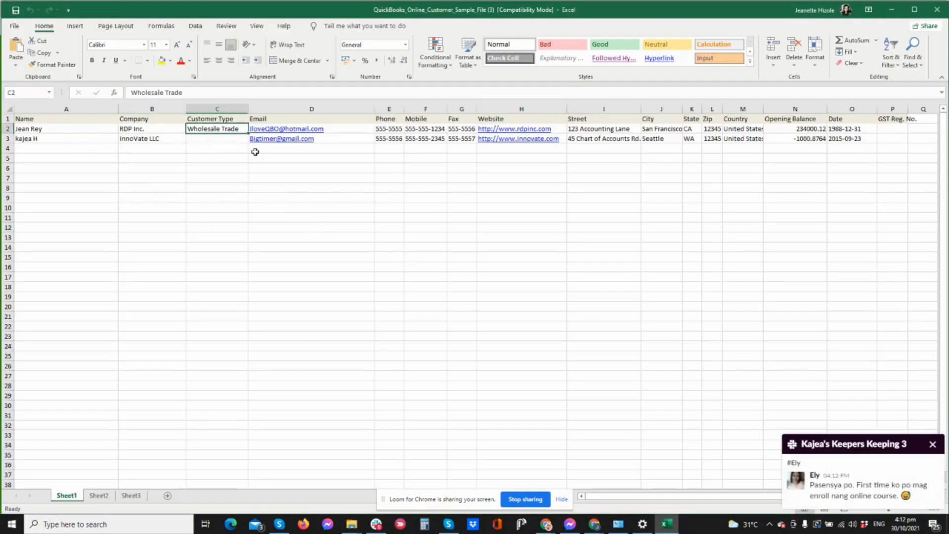
key(Delete)
drag(378, 129, 863, 168)
key(Delete)
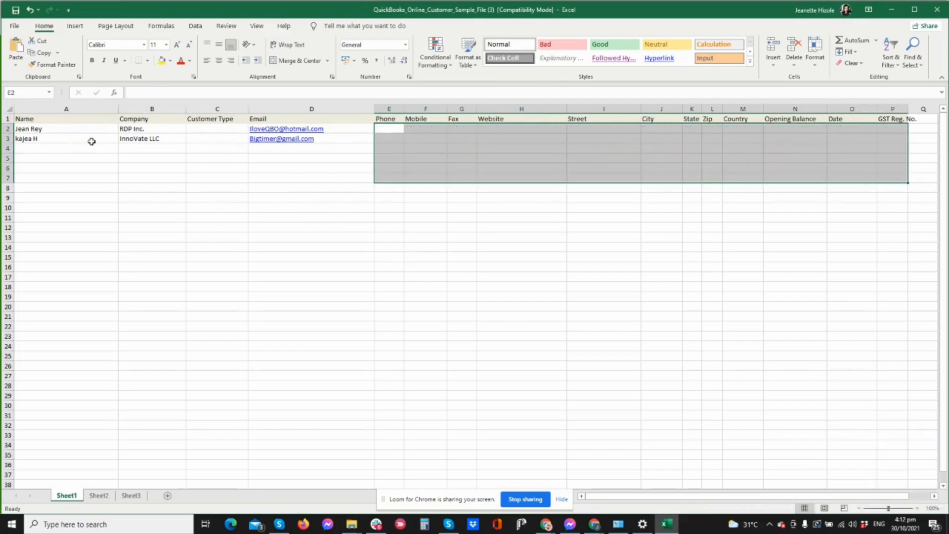
click(134, 159)
click(293, 177)
click(520, 198)
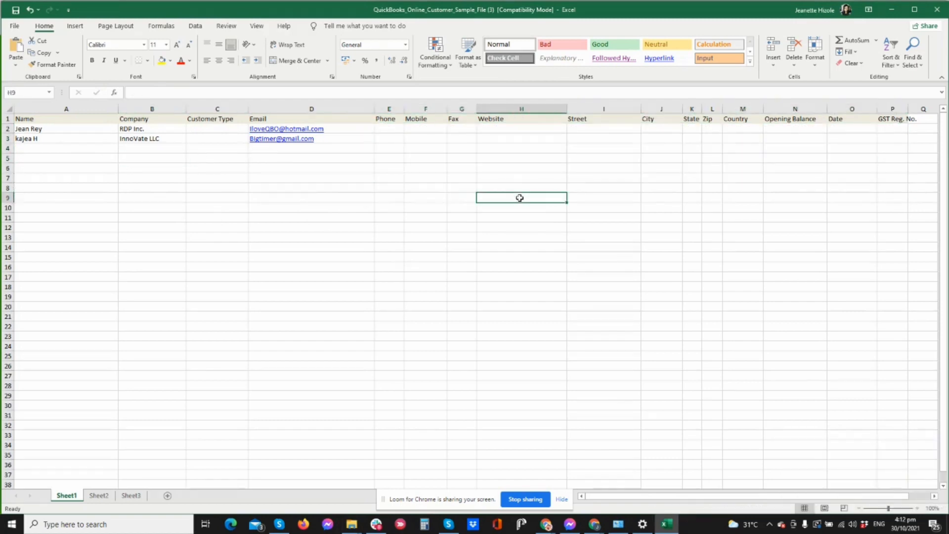
Step: Save the workbook in the older format and close Excel
key(ctrl+s)
click(510, 326)
click(938, 10)
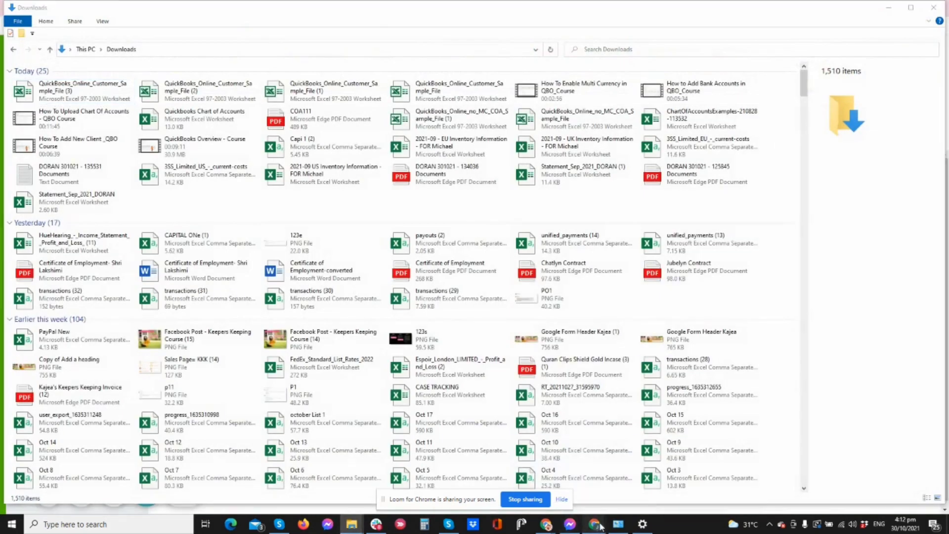
Step: Upload the trimmed customer sample file in a new Import customers run and continue to Map Data
mouse_move(594, 524)
click(699, 479)
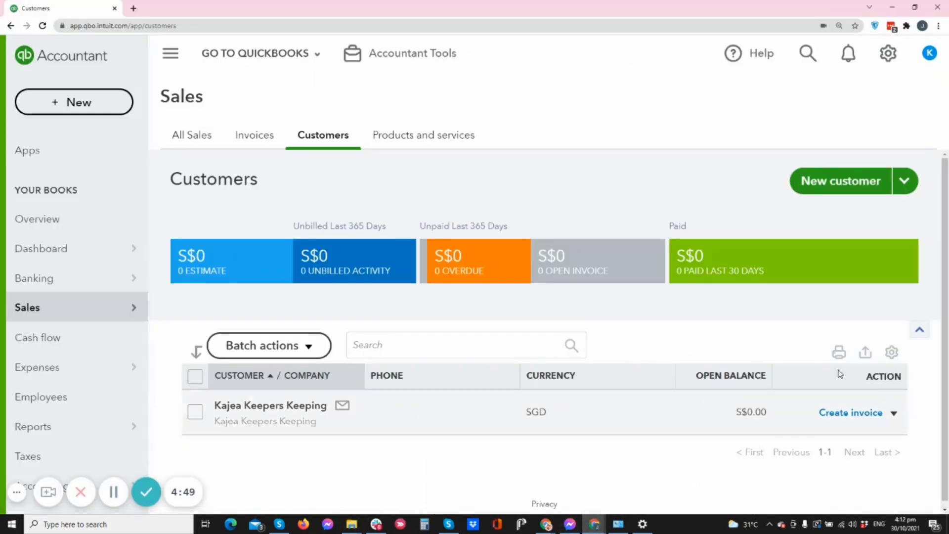
click(905, 181)
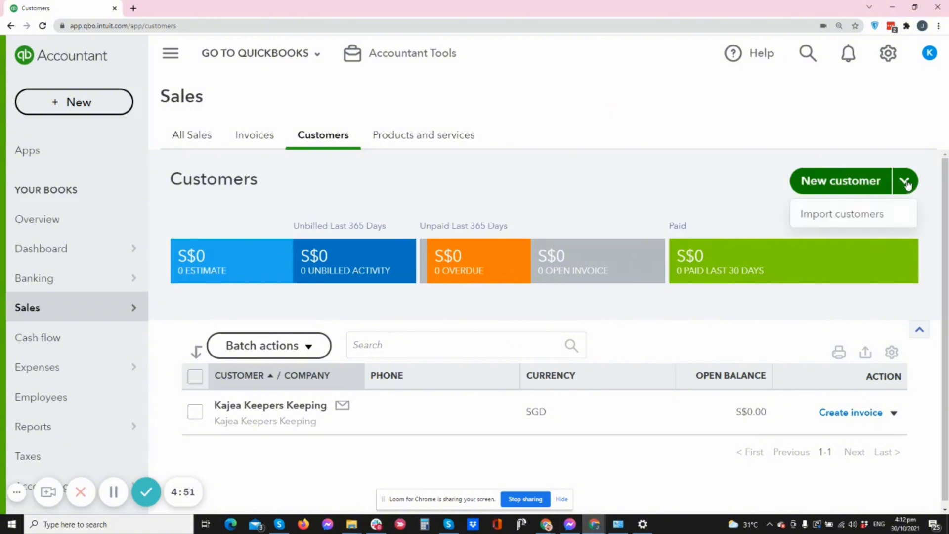
click(873, 216)
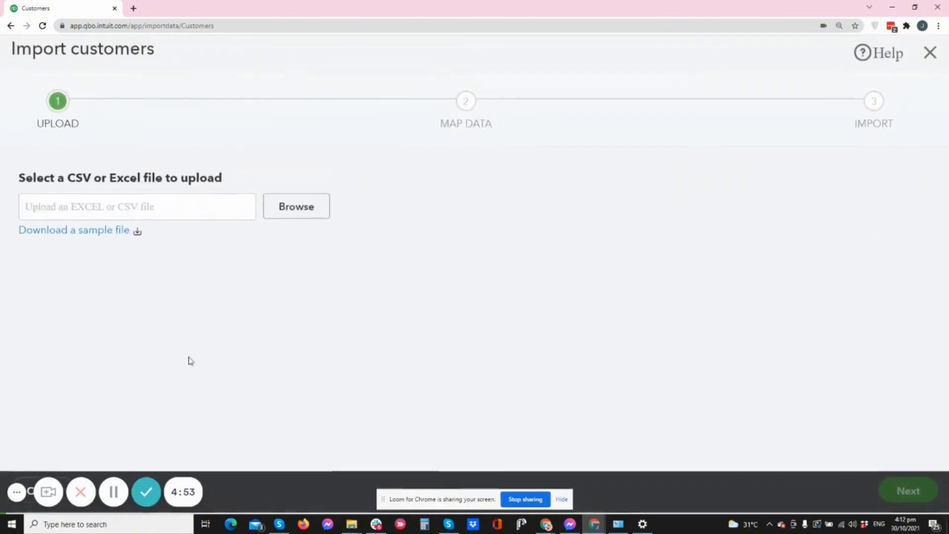
click(286, 210)
click(108, 97)
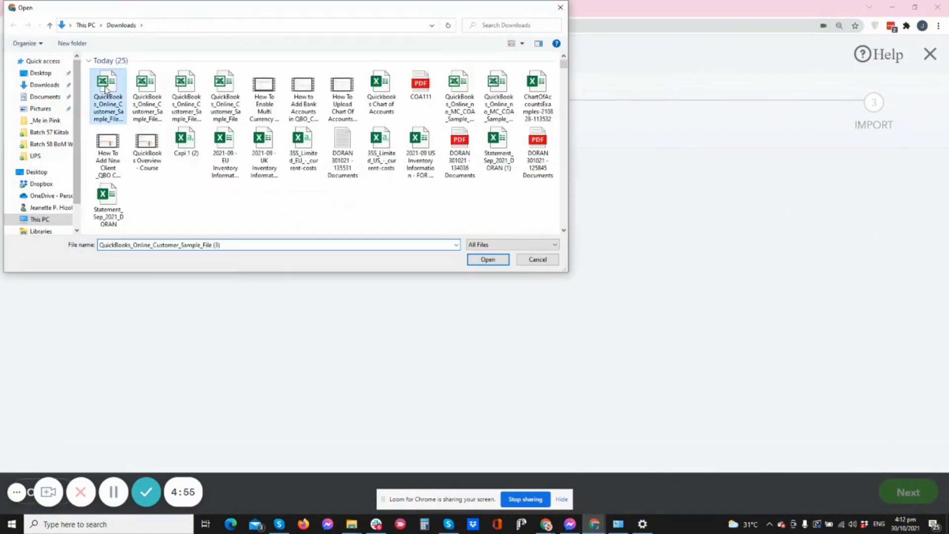
click(488, 259)
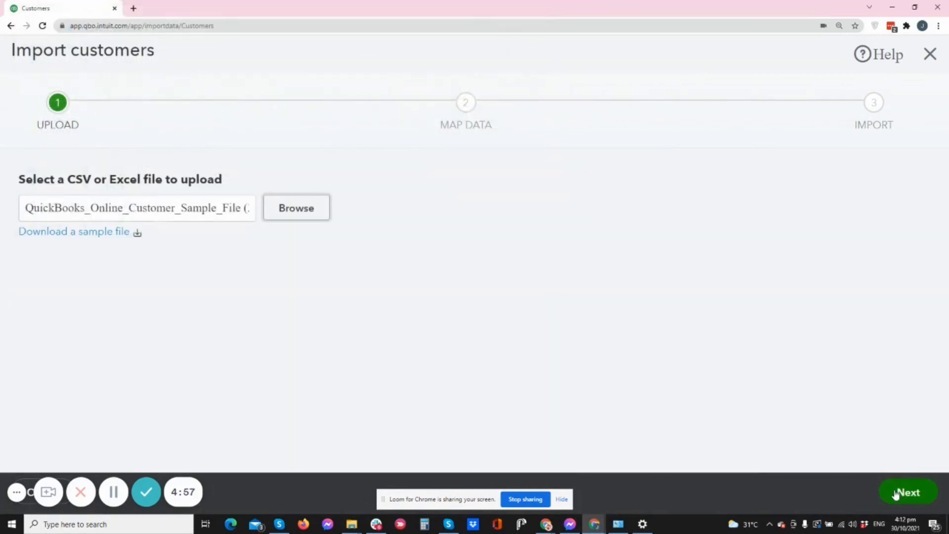
click(897, 494)
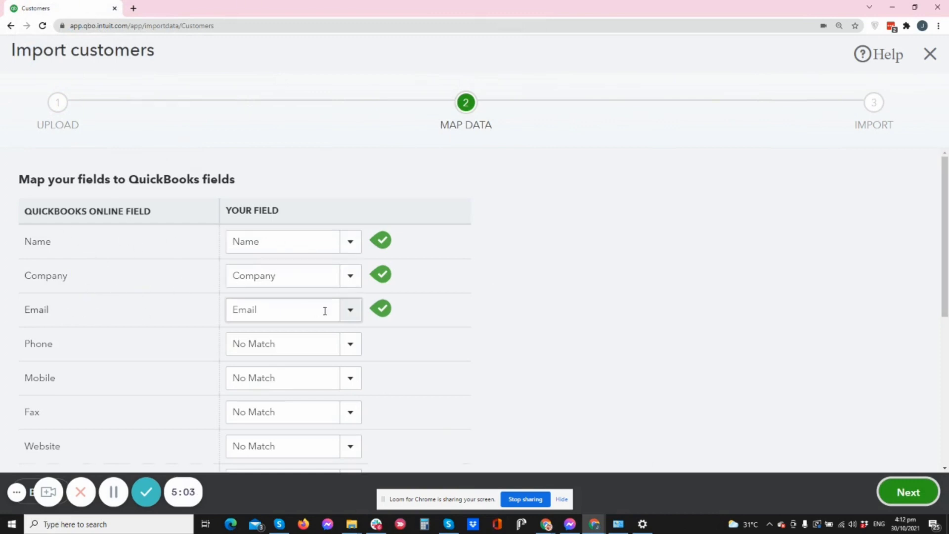
Step: Keep RDP Inc. and InnoVate LLC both checked, set each currency to USD, and import them
click(907, 492)
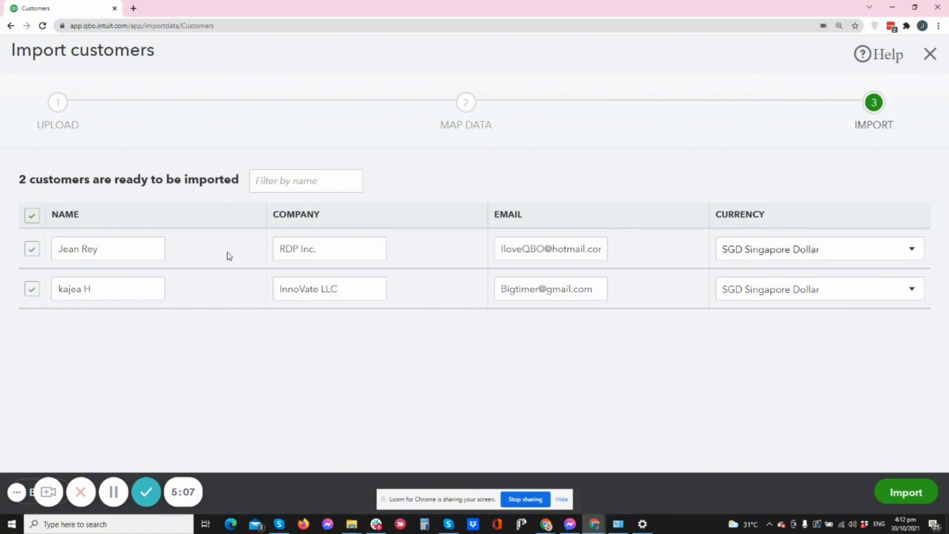
click(28, 218)
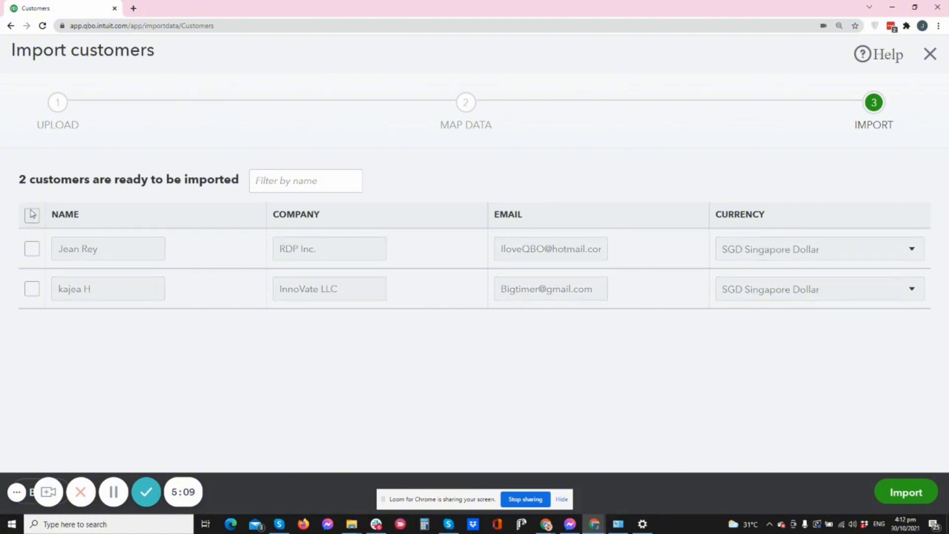
click(31, 217)
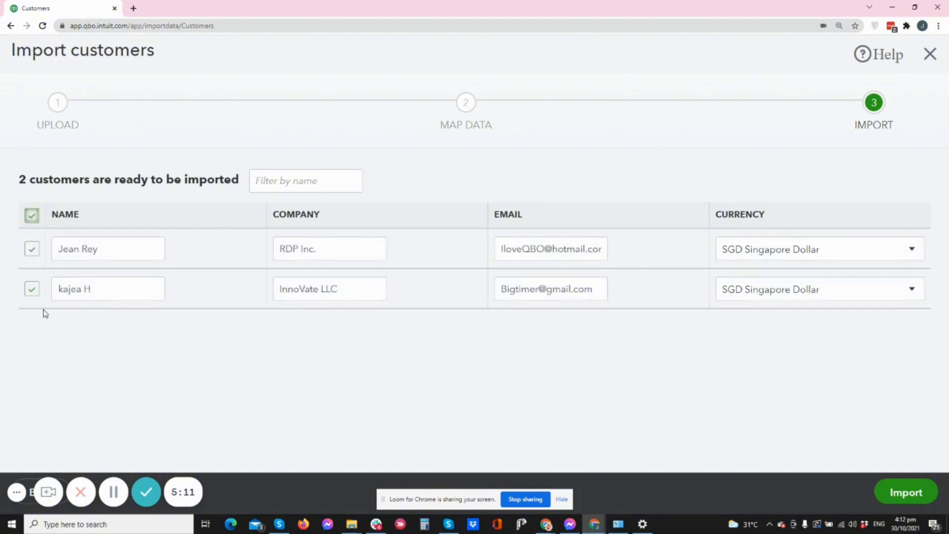
click(31, 289)
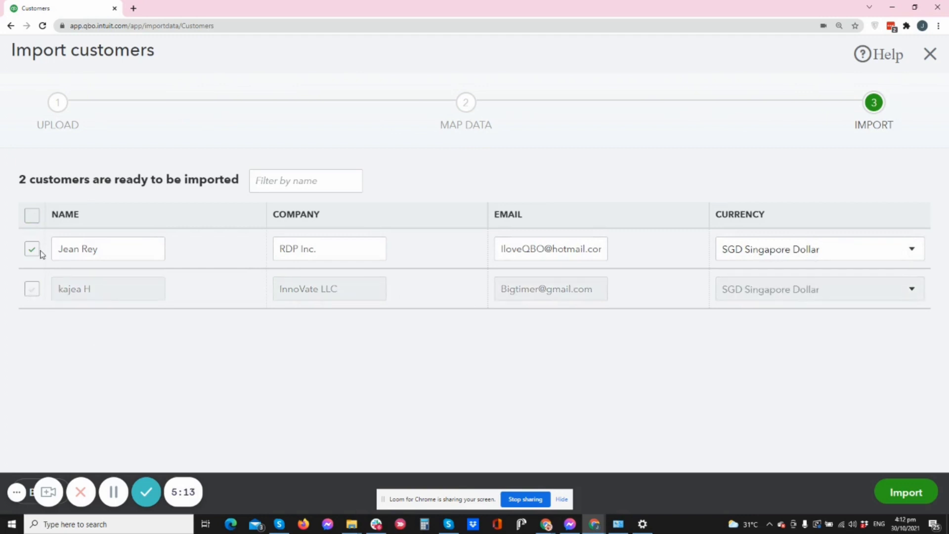
click(31, 289)
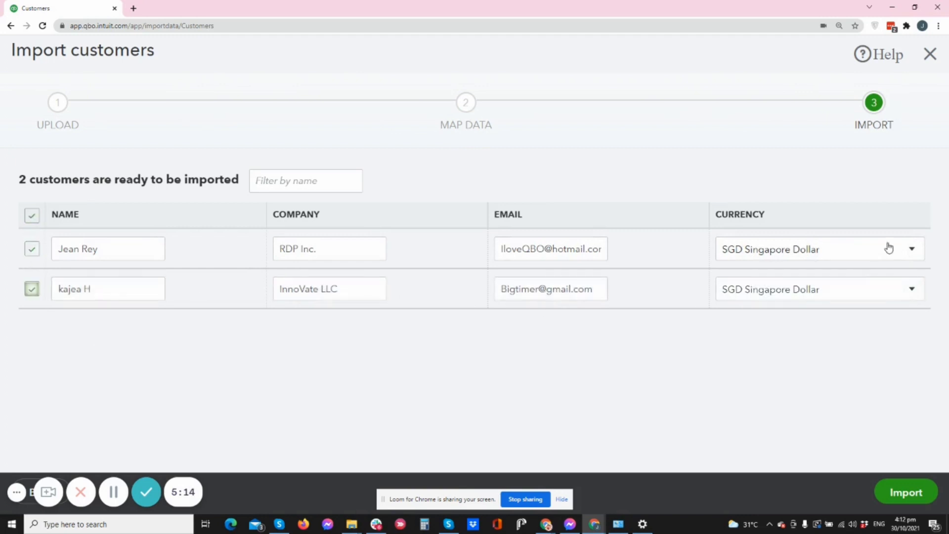
click(847, 256)
click(748, 419)
click(780, 295)
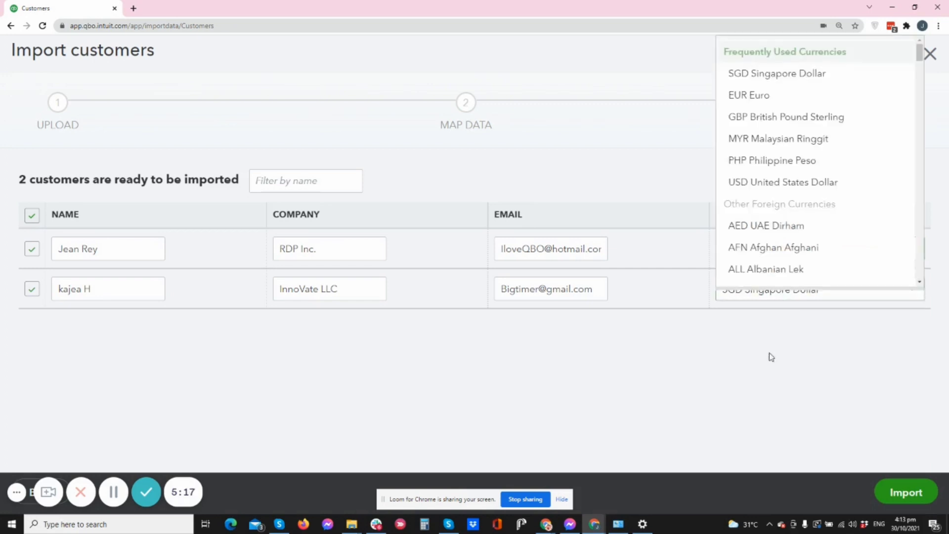
click(754, 185)
click(898, 493)
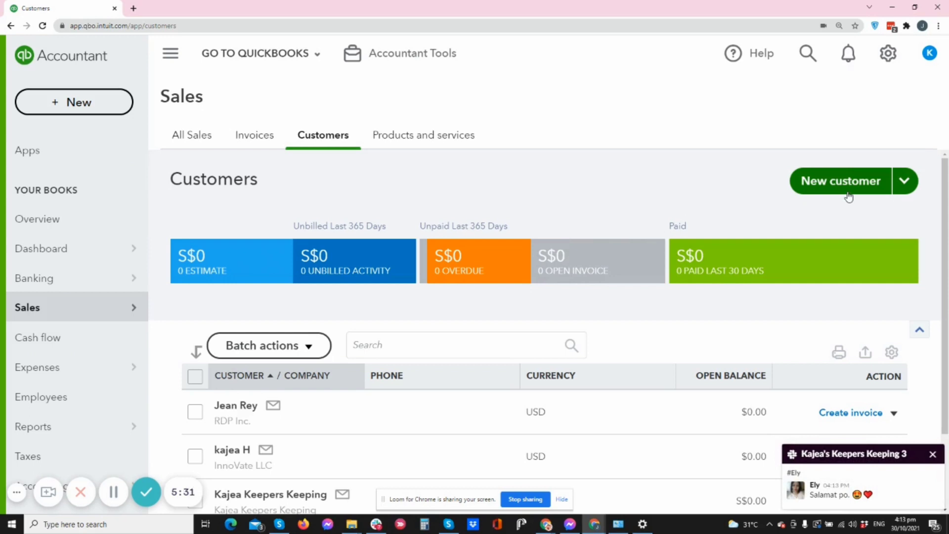
click(833, 185)
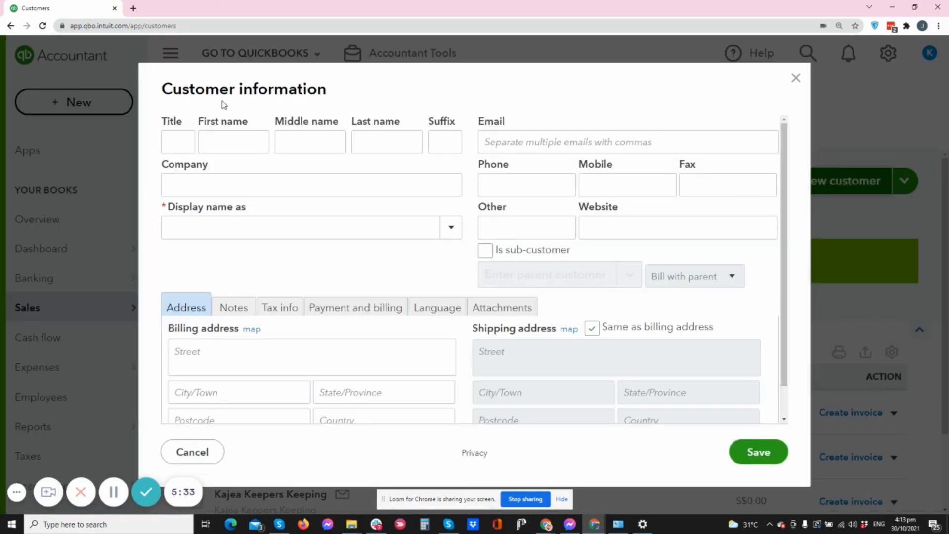
click(796, 78)
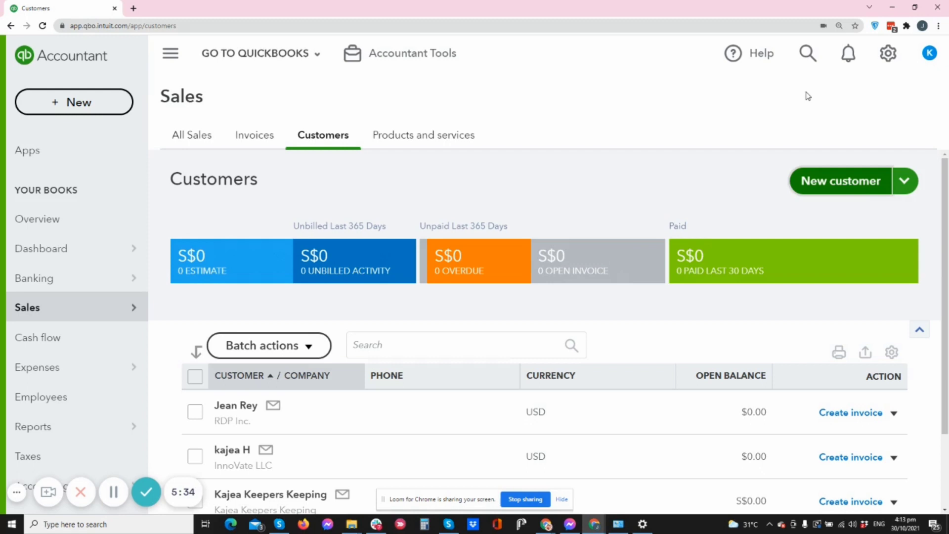
click(844, 185)
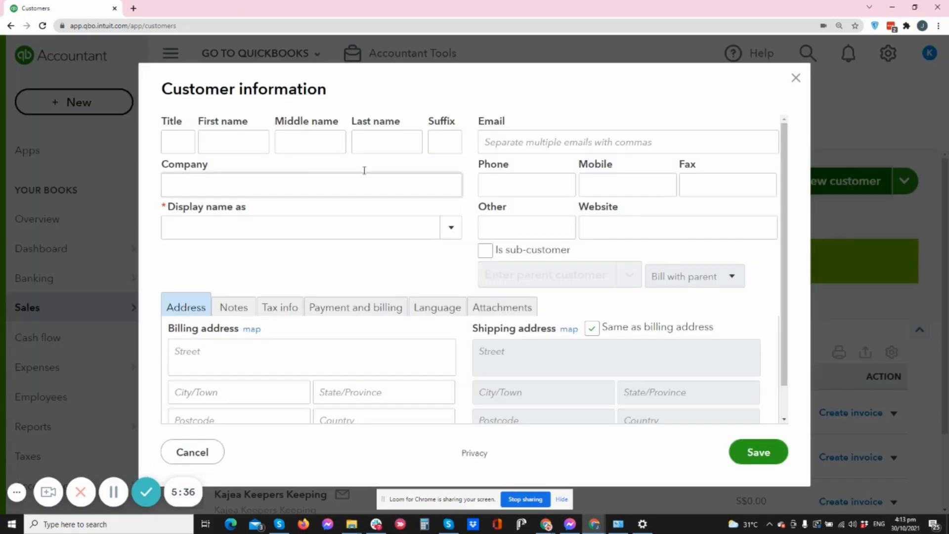
click(181, 147)
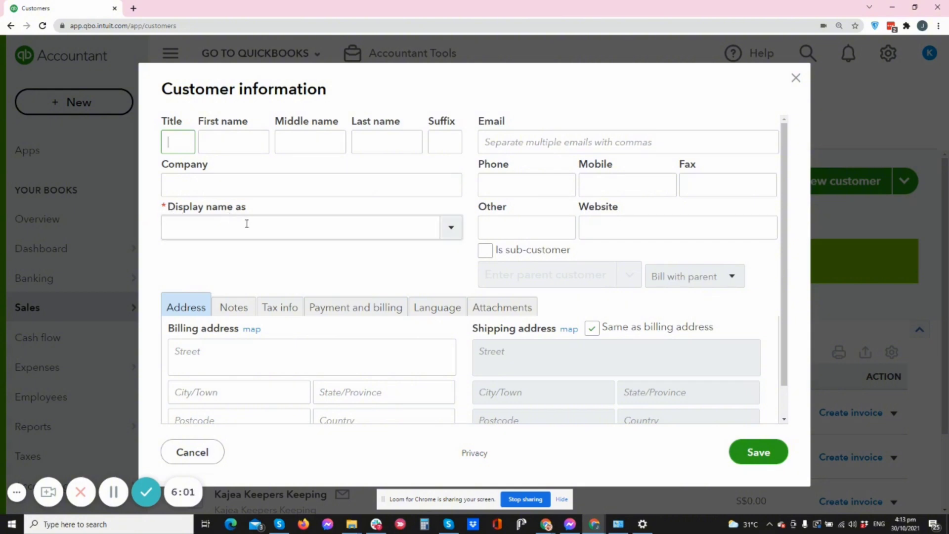
click(334, 234)
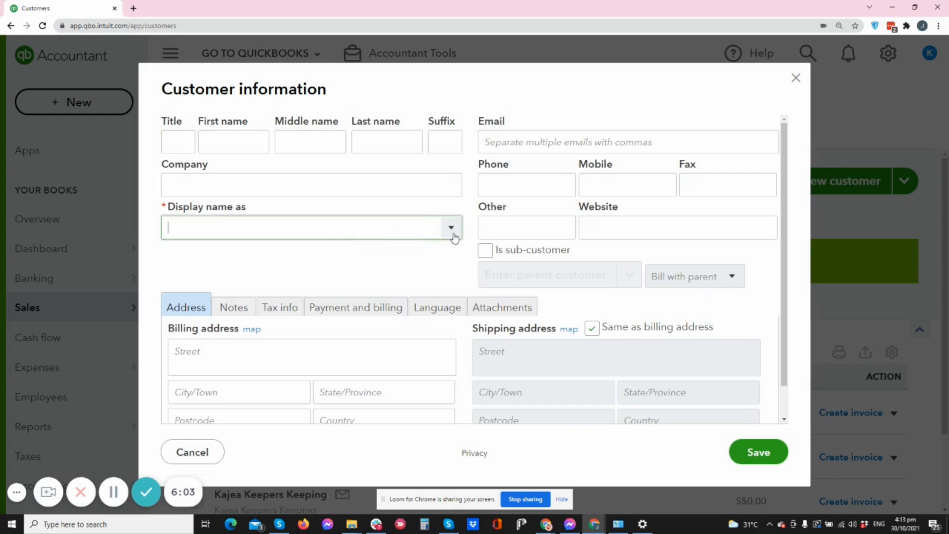
scroll(460, 254, down, 1)
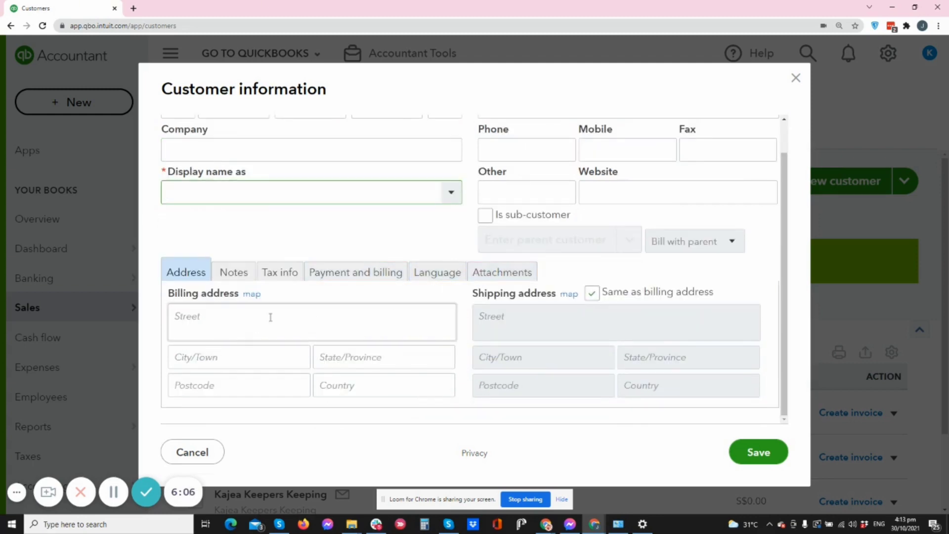
scroll(287, 312, up, 1)
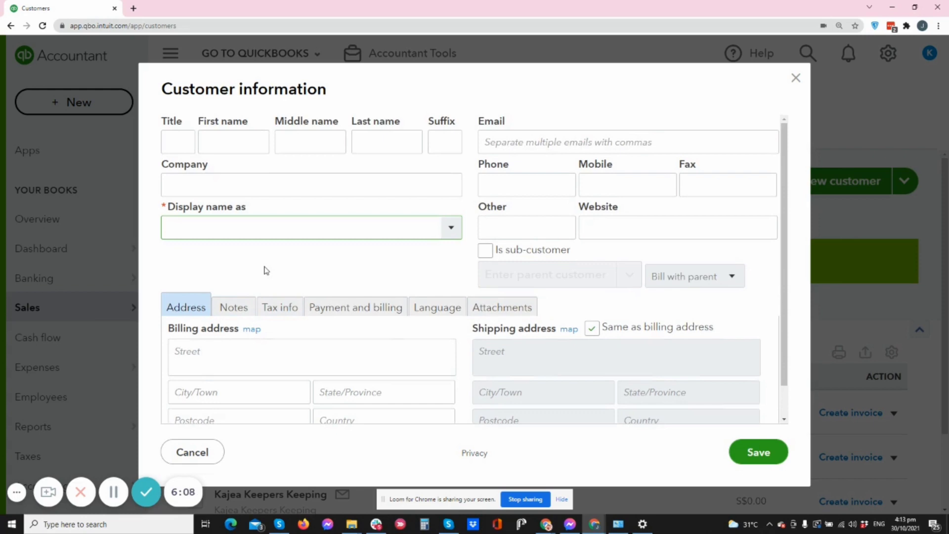
drag(167, 208, 158, 208)
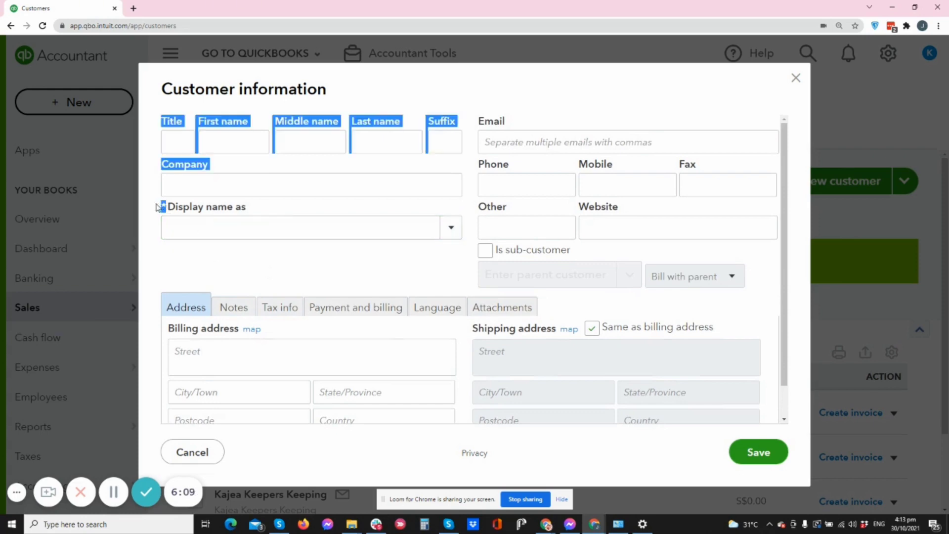
click(216, 271)
click(233, 308)
click(299, 289)
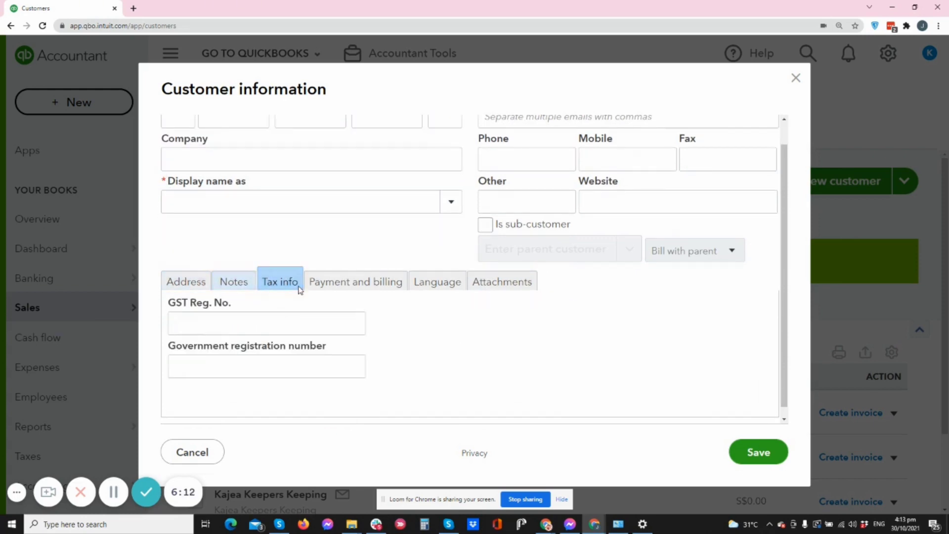
click(332, 291)
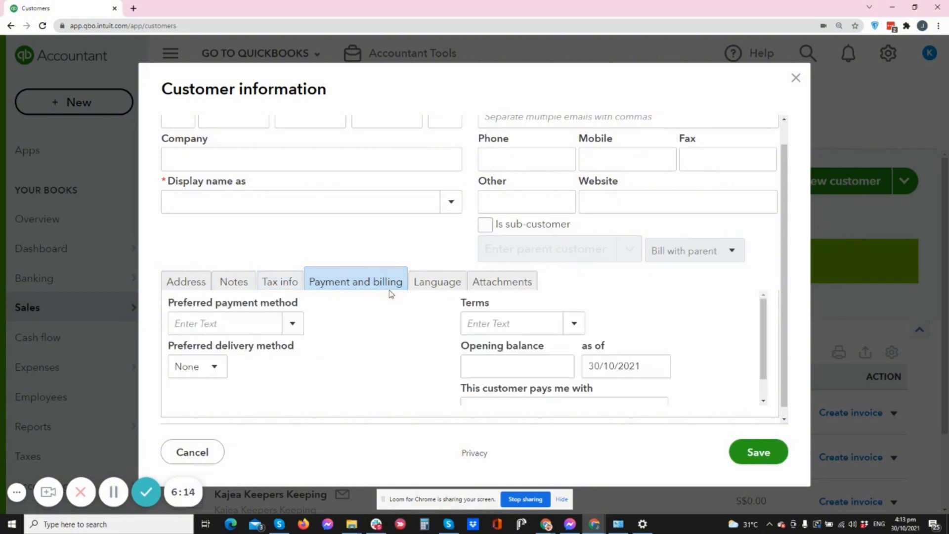
click(437, 284)
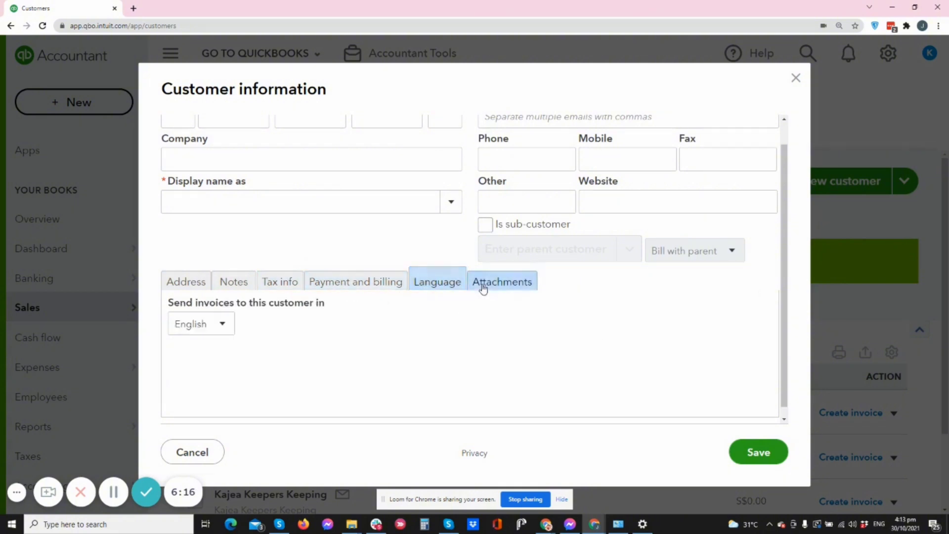
click(498, 287)
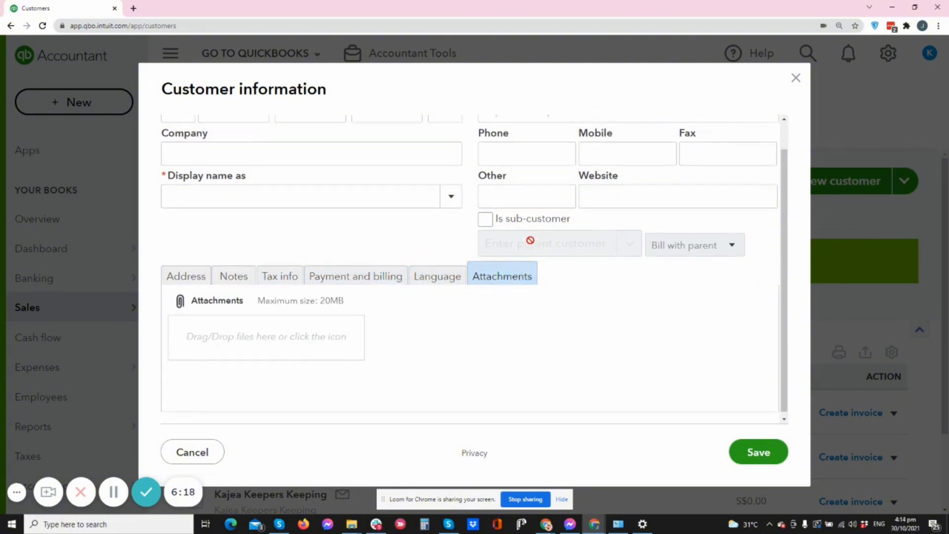
scroll(617, 316, up, 2)
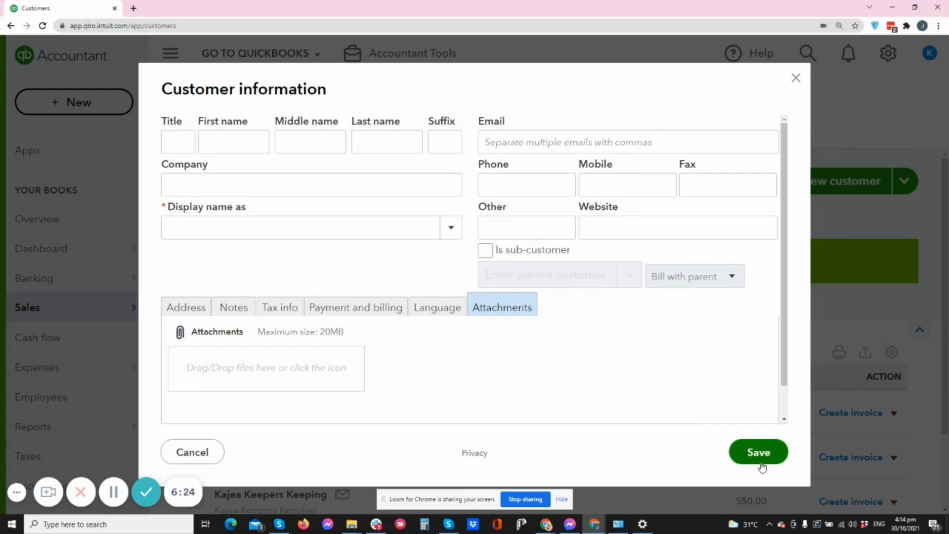
click(796, 78)
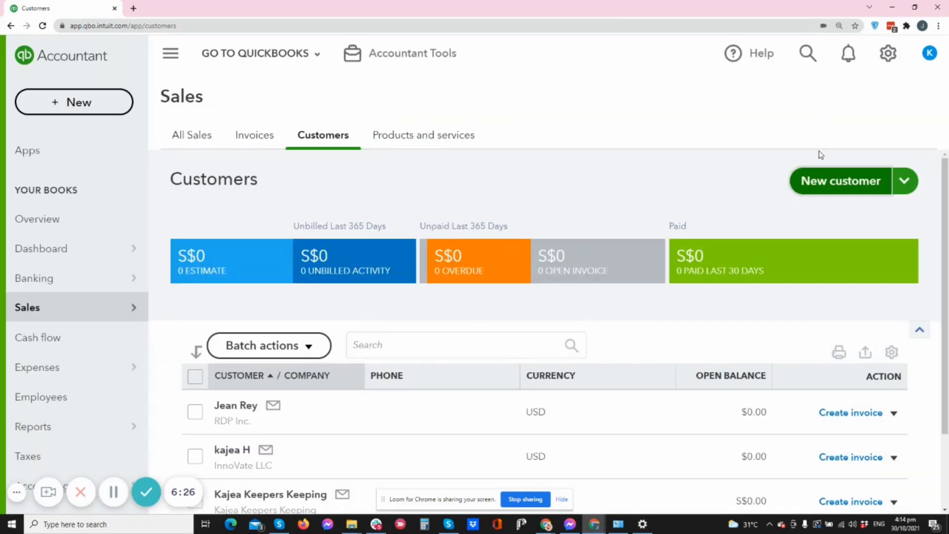
Step: Open the New customer dropdown, then the gear menu listing the Tools options
click(257, 273)
mouse_move(109, 320)
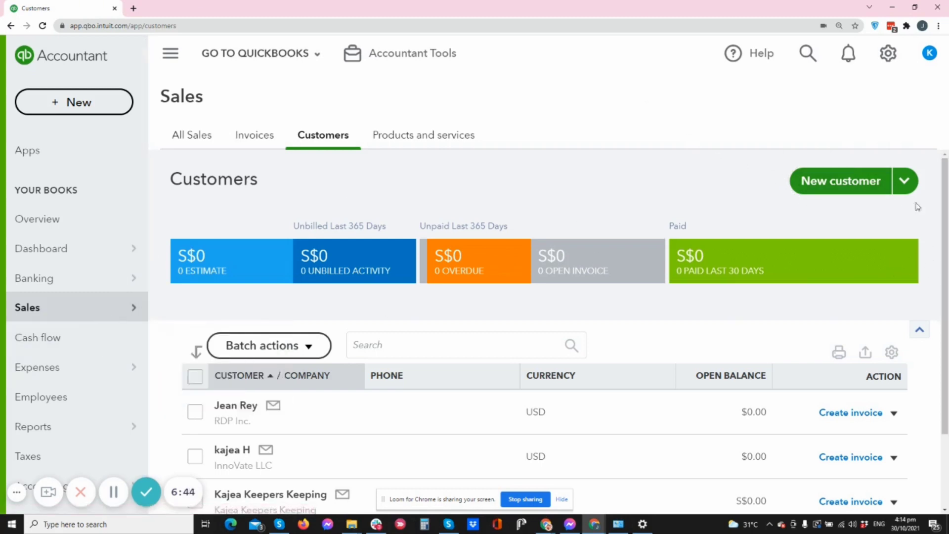
click(904, 181)
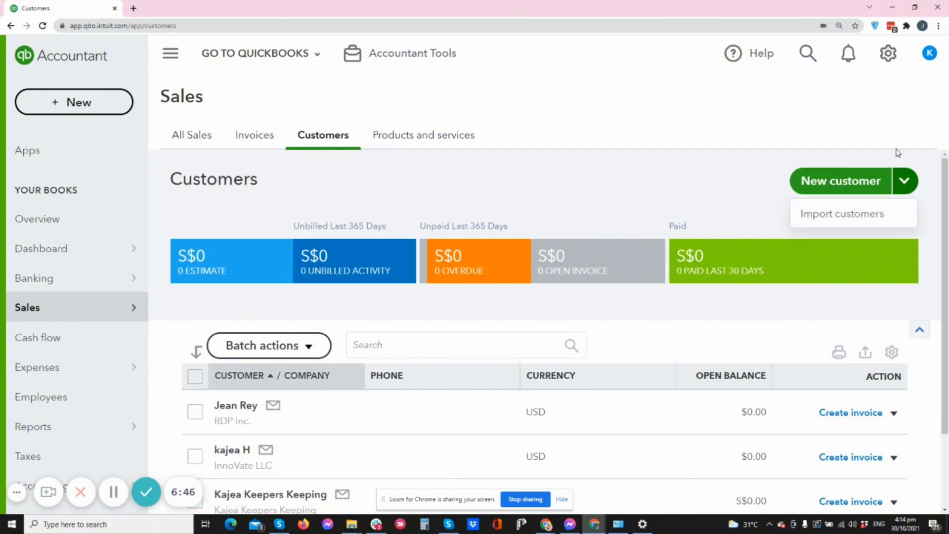
click(888, 54)
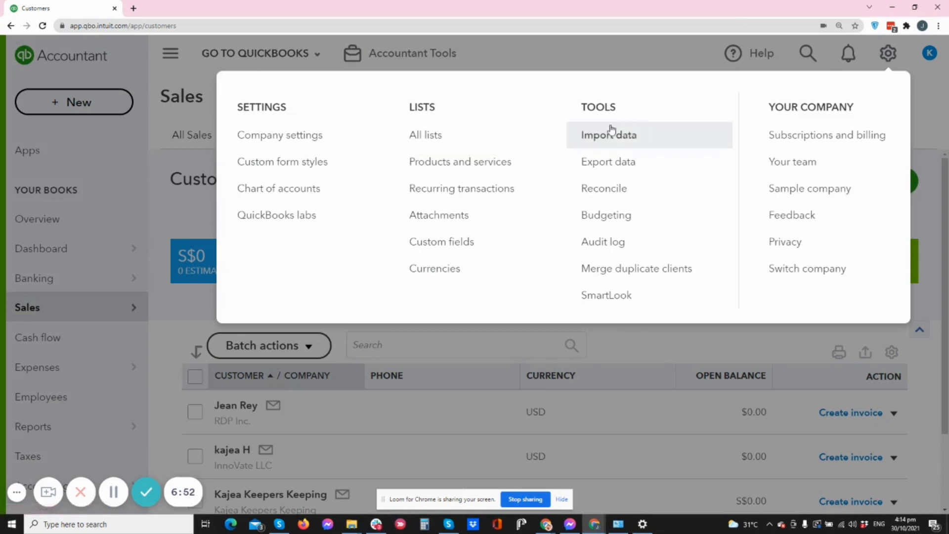
Step: Go to Tools > Import data, pick the Customers tile, then close the upload page
click(633, 138)
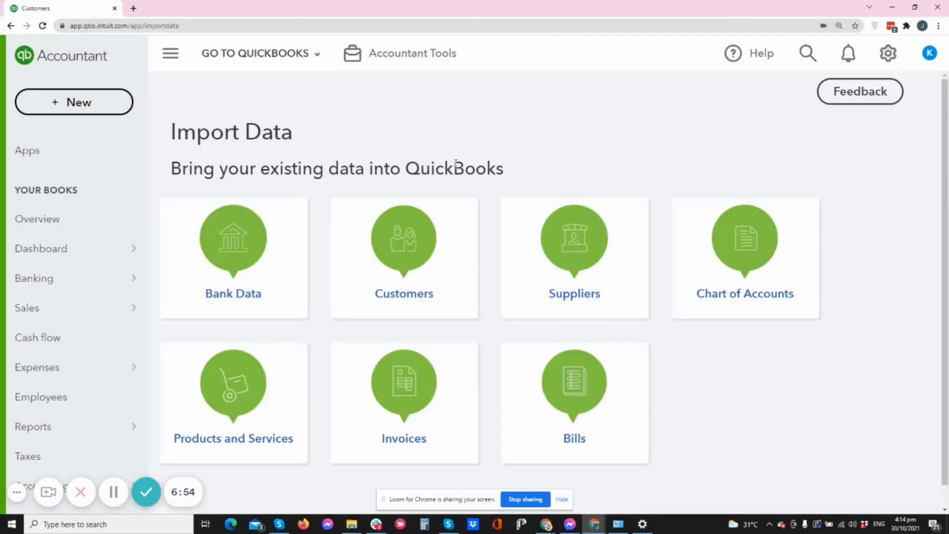
scroll(455, 163, down, 1)
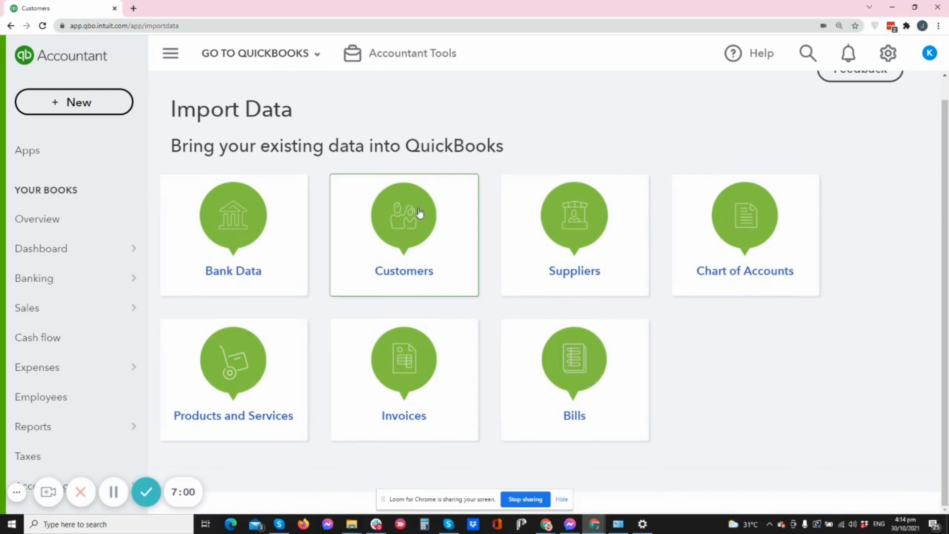
click(441, 250)
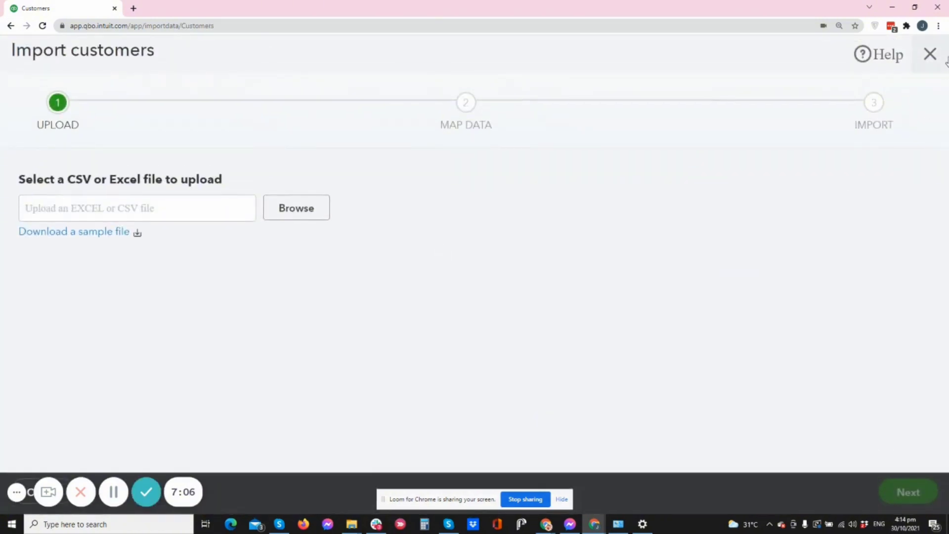
click(932, 56)
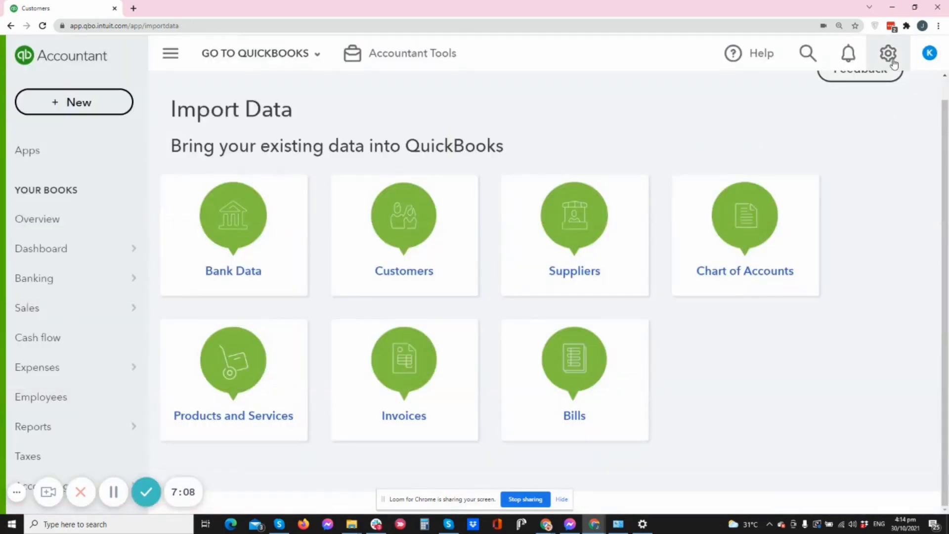